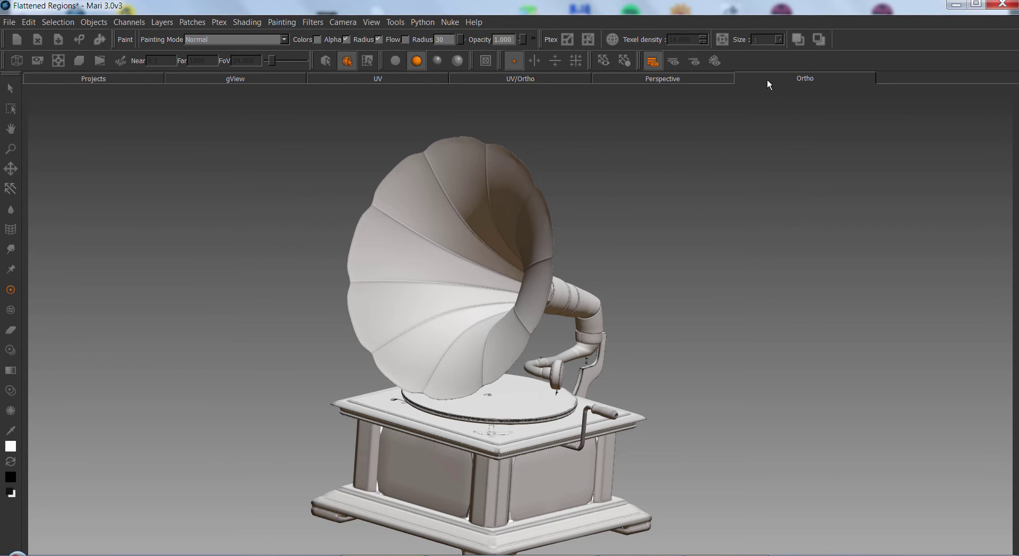
Open the Brush Editor palette with its brush properties and float it over the viewport.
click(377, 22)
mouse_move(431, 153)
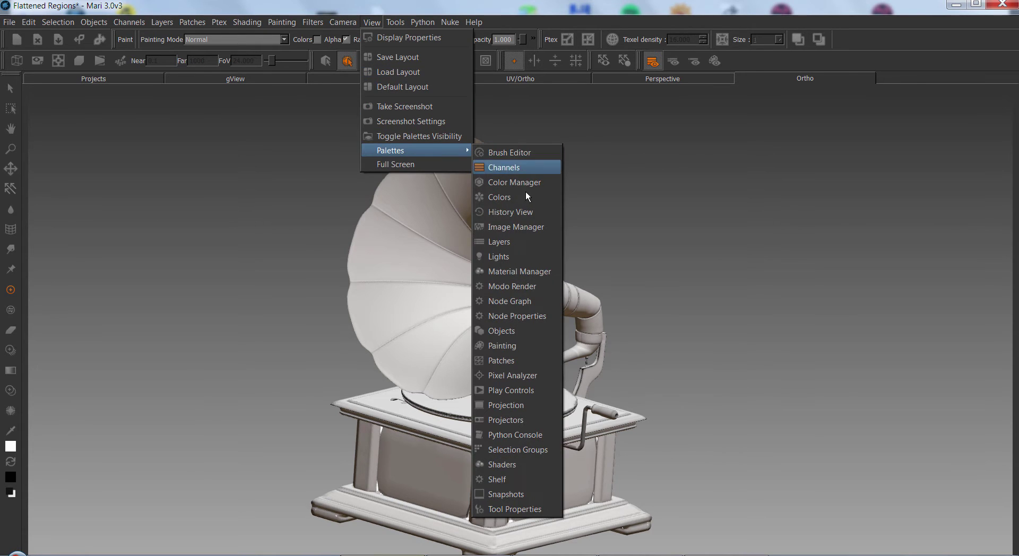
click(521, 154)
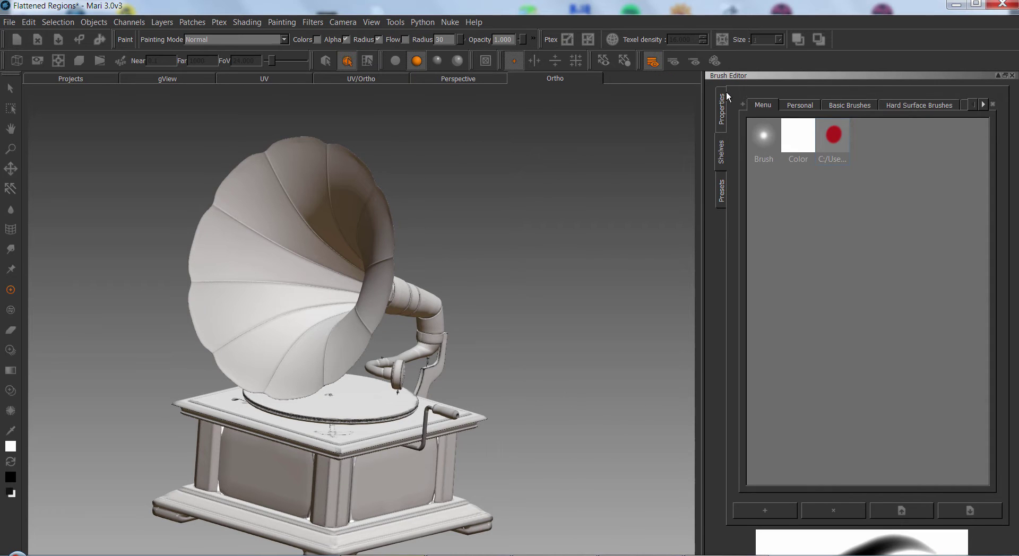
click(721, 108)
right_click(749, 59)
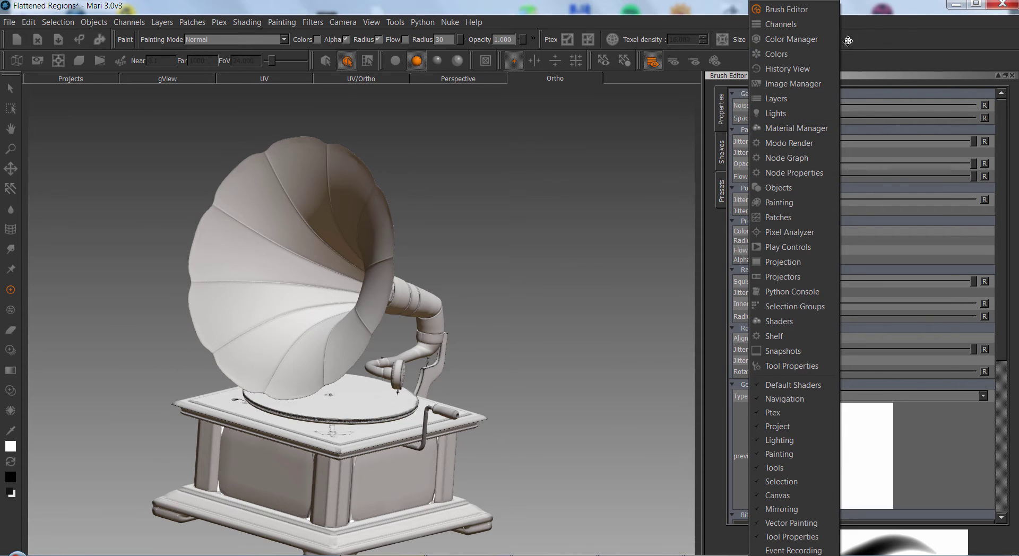
click(874, 31)
drag(941, 75, 419, 130)
Combine Color Manager and Brush Editor into one custom palette, reposition it, then close it.
right_click(10, 186)
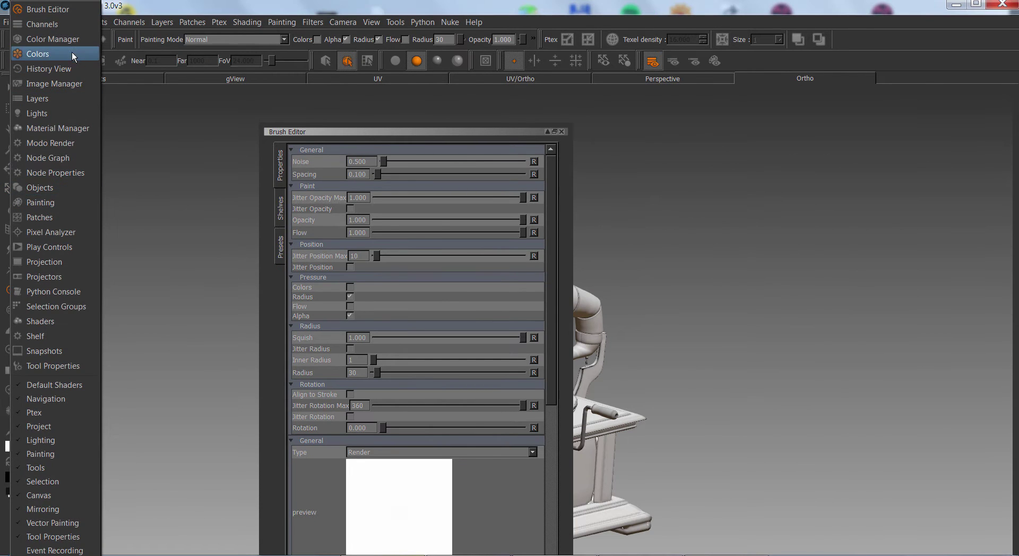
click(65, 41)
drag(126, 75, 563, 253)
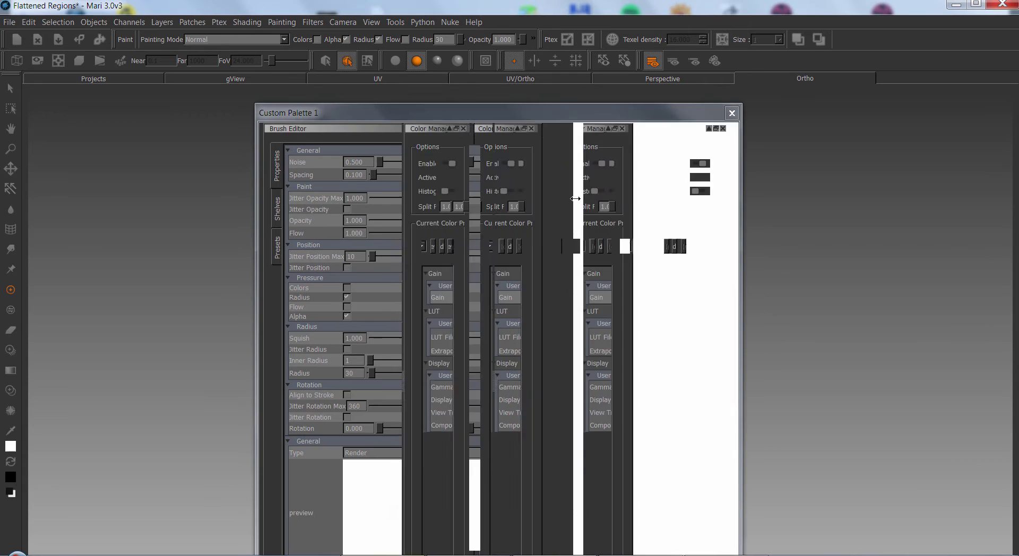
drag(645, 112, 630, 89)
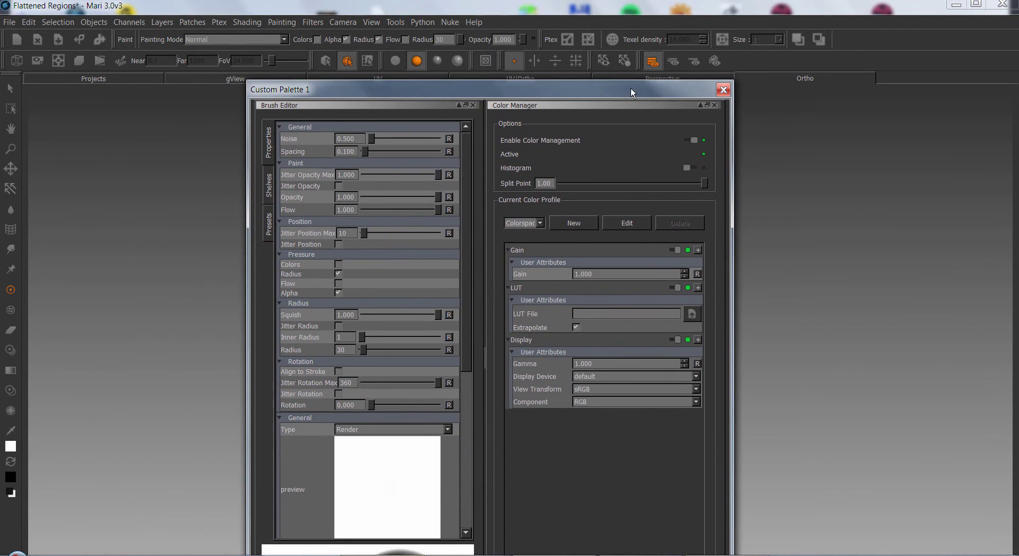
click(724, 90)
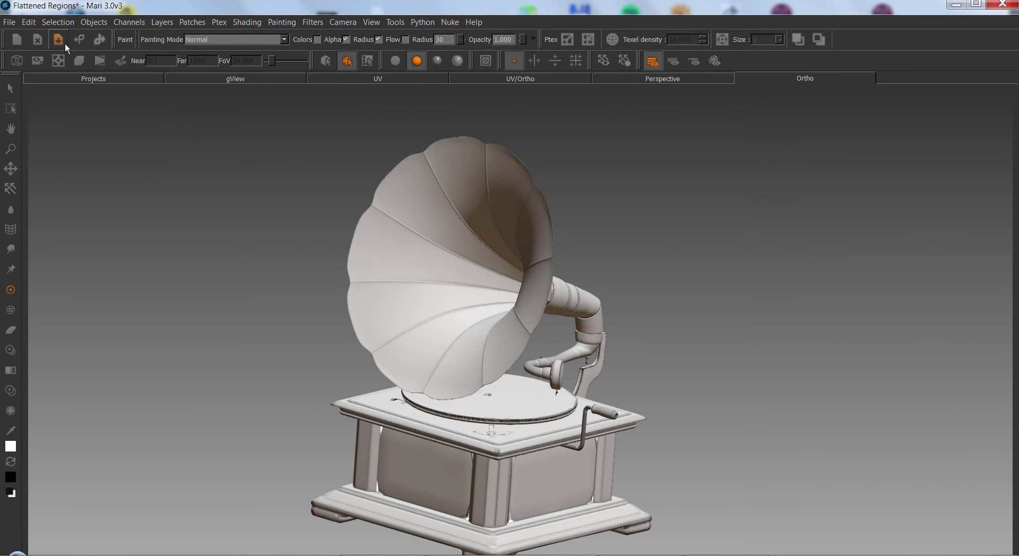
Rearrange the paint toolbars so Opacity and Flow are visible, and maximize the window.
mouse_move(114, 42)
mouse_down()
mouse_move(172, 42)
mouse_move(115, 43)
mouse_move(153, 43)
mouse_up()
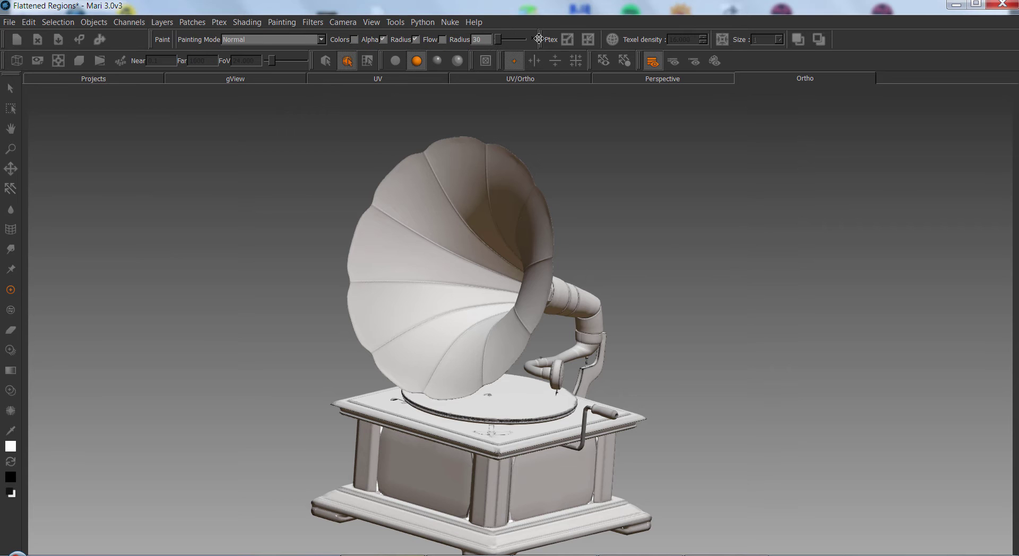
mouse_move(539, 38)
mouse_down()
mouse_move(795, 42)
mouse_move(654, 40)
mouse_up()
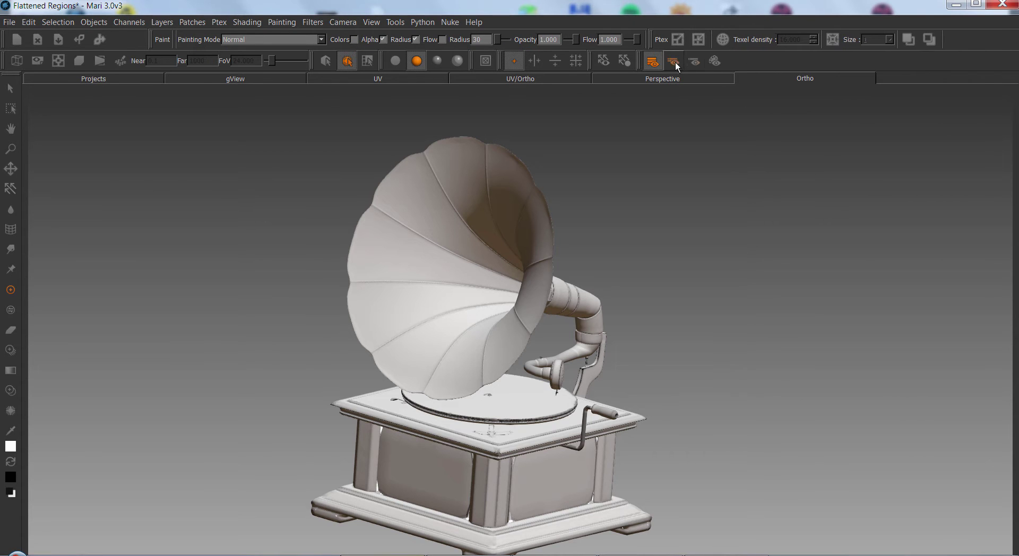
right_click(739, 58)
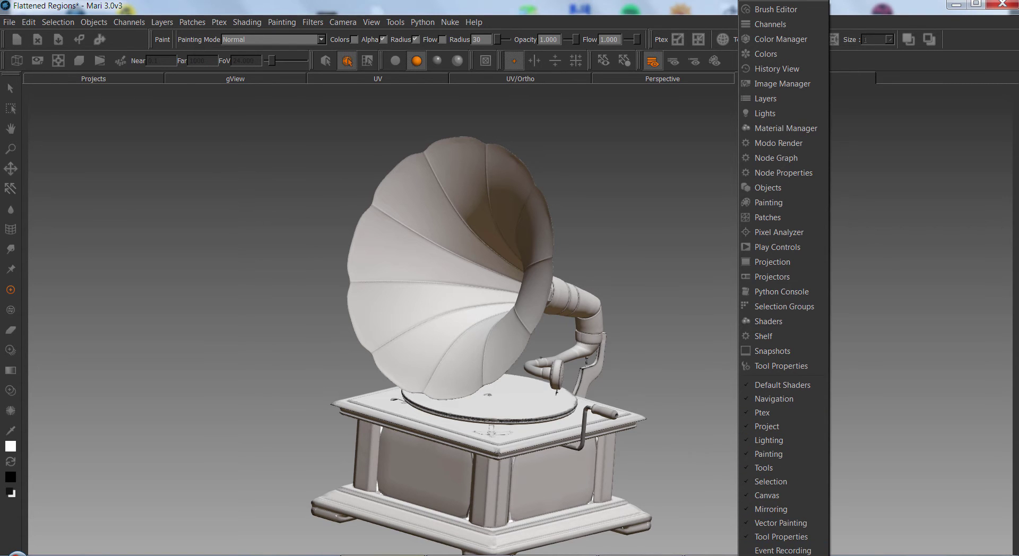
double_click(610, 6)
Toggle the colour display toolbar off and on, dock it beneath the viewport, closing the gap.
right_click(742, 58)
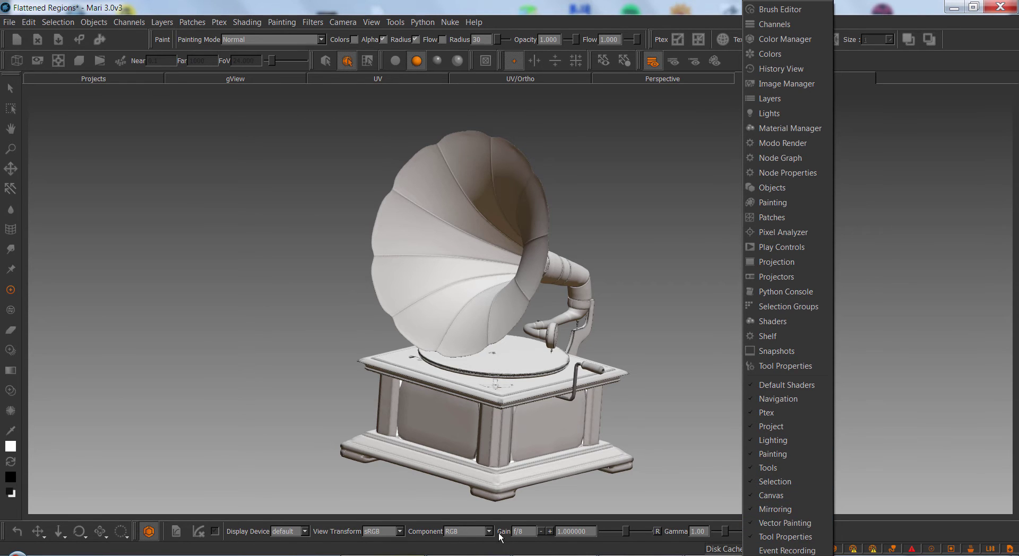
click(738, 536)
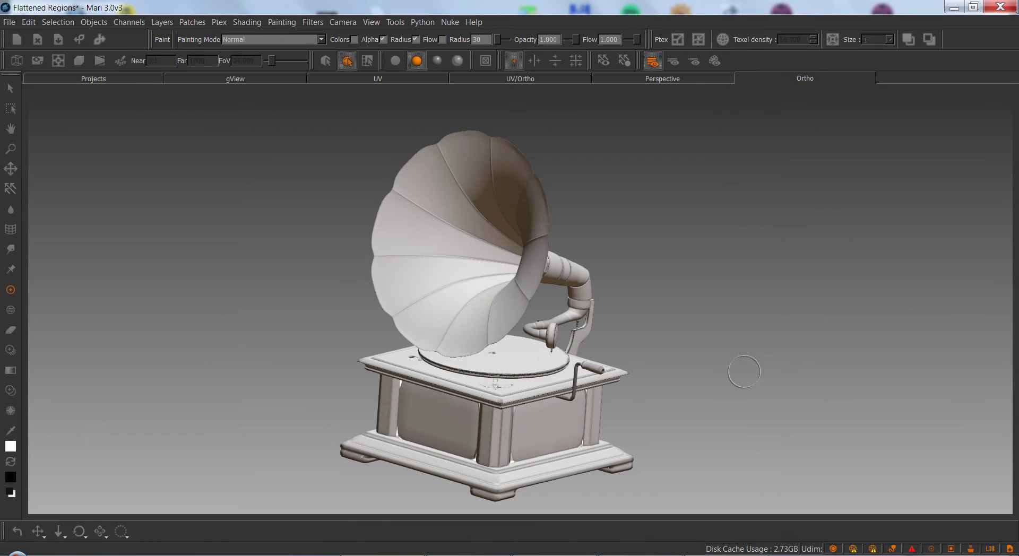
right_click(779, 67)
click(823, 536)
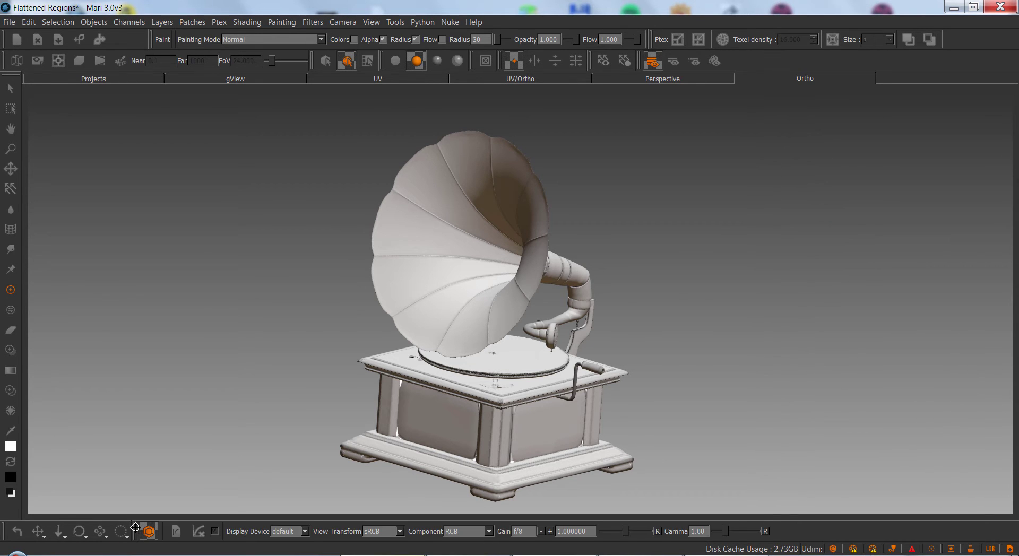
drag(606, 194, 141, 531)
drag(152, 39, 115, 39)
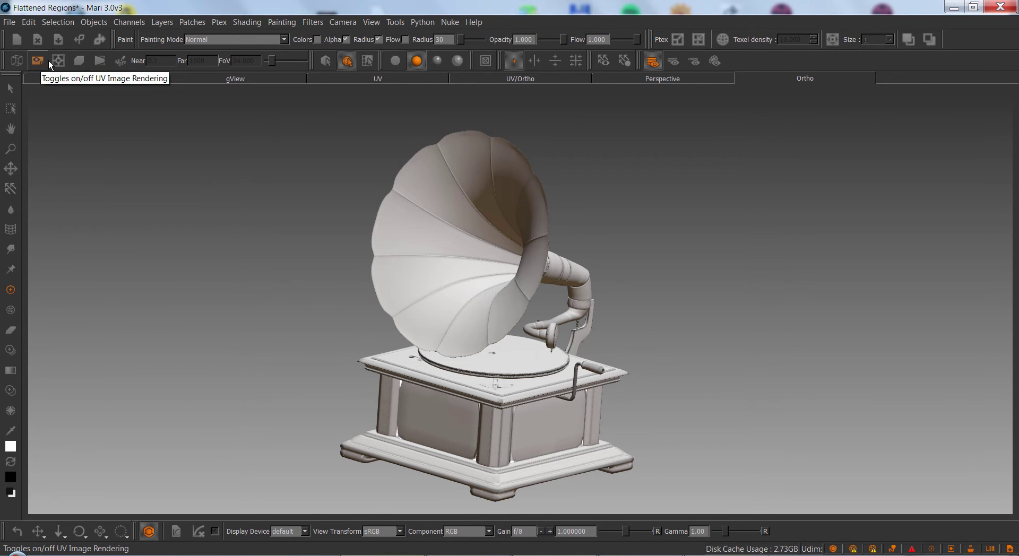
Switch to the UV layout view and turn off UV Image Rendering.
click(355, 82)
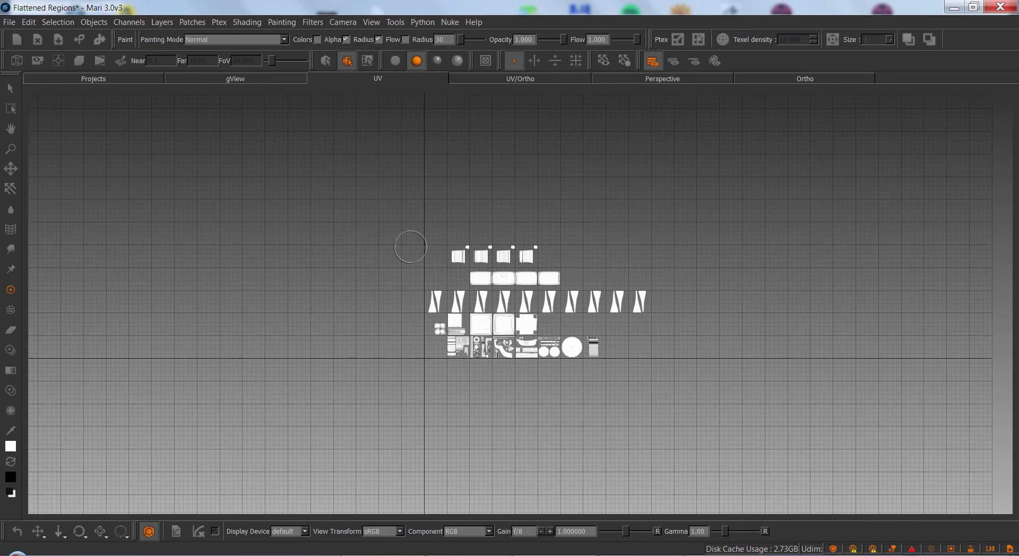
scroll(475, 211, up, 5)
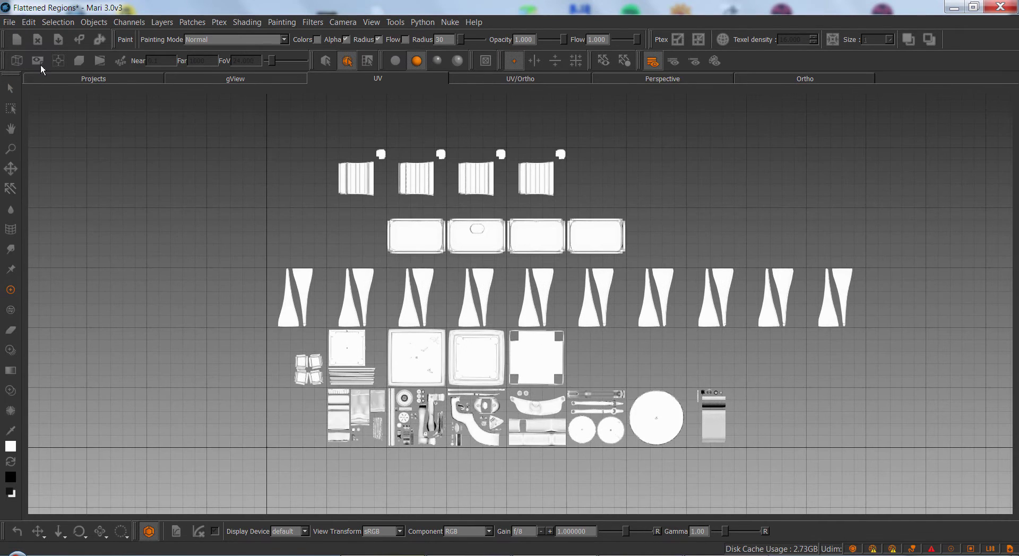
scroll(474, 211, up, 2)
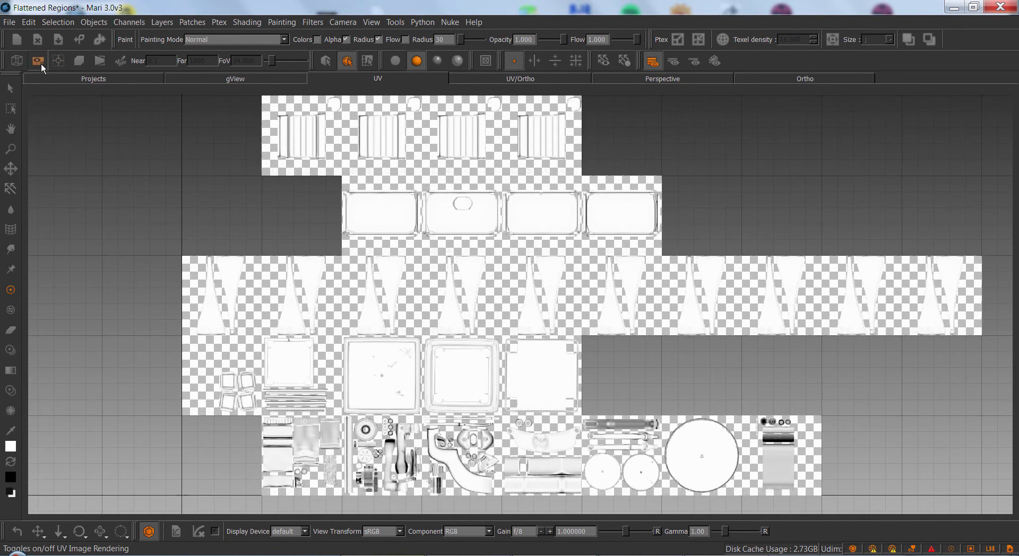
click(39, 62)
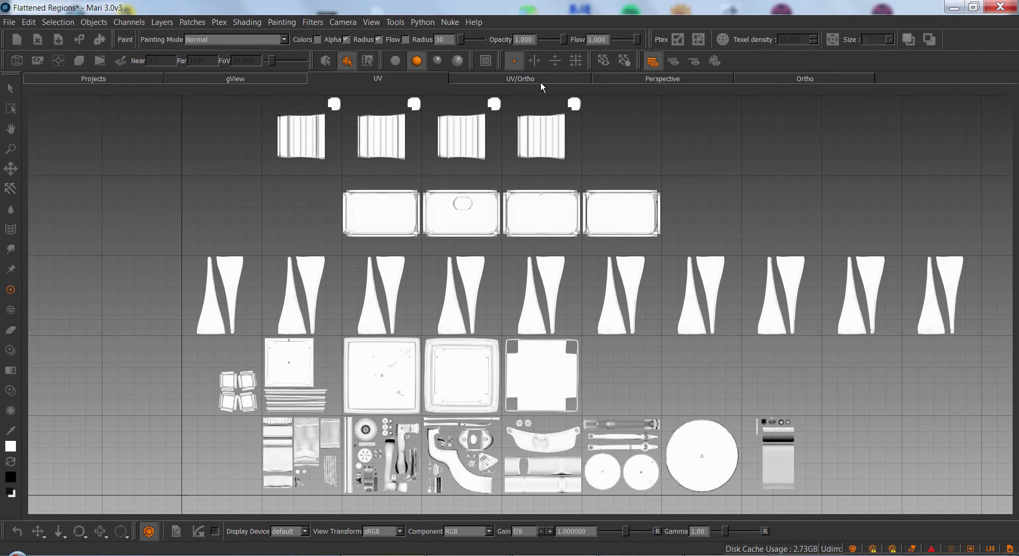
Return to the Ortho view and switch its camera to UV, then Perspective.
click(814, 78)
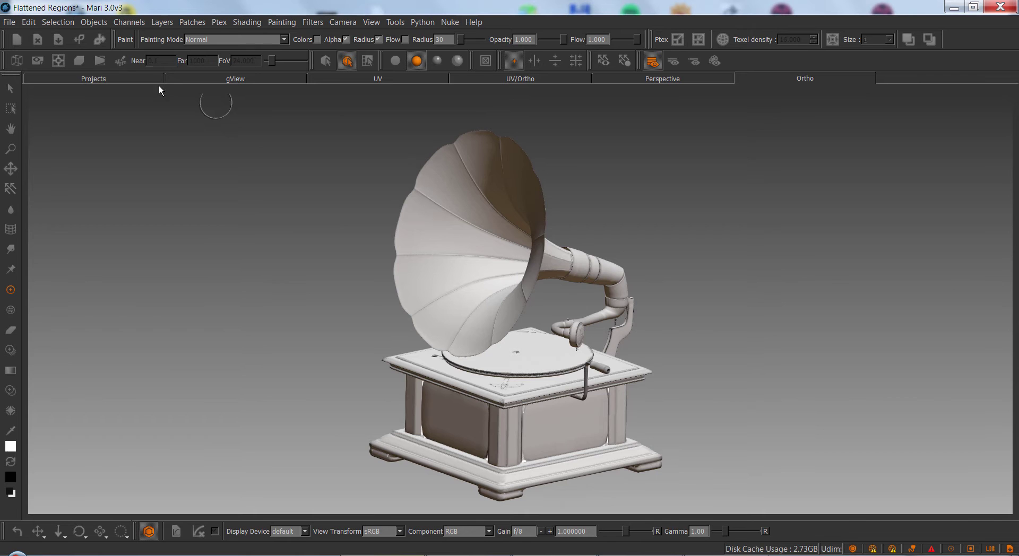
click(120, 62)
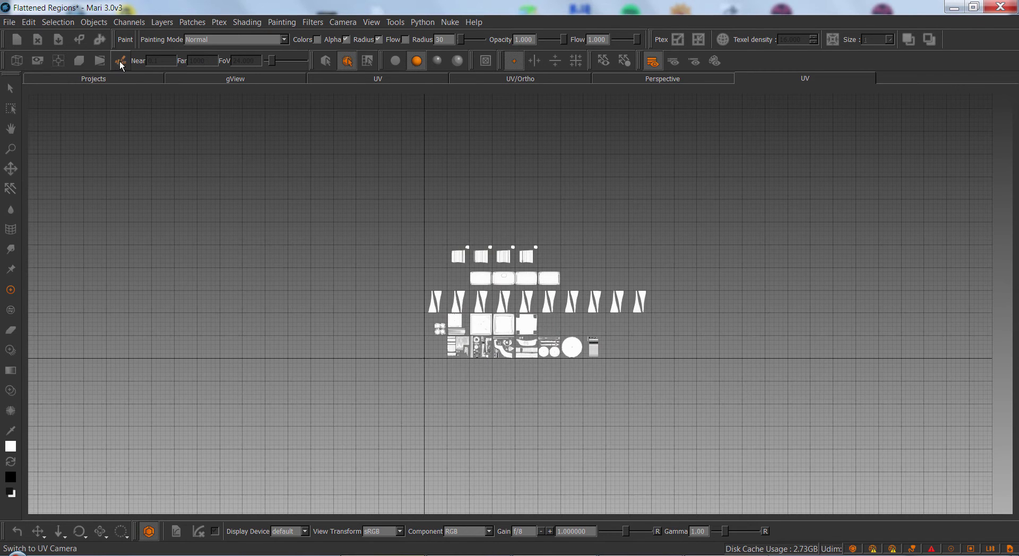
scroll(514, 254, up, 2)
click(79, 60)
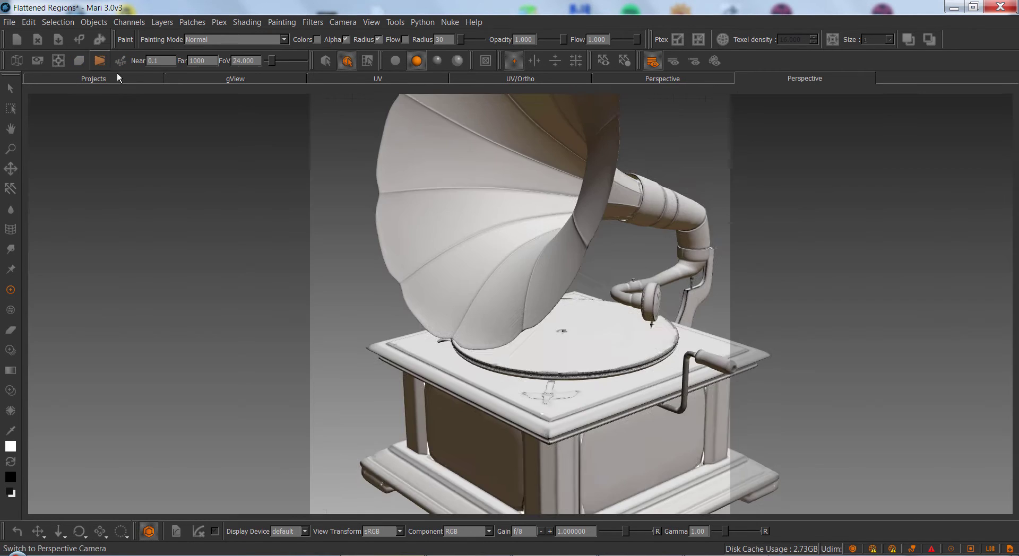
key(p)
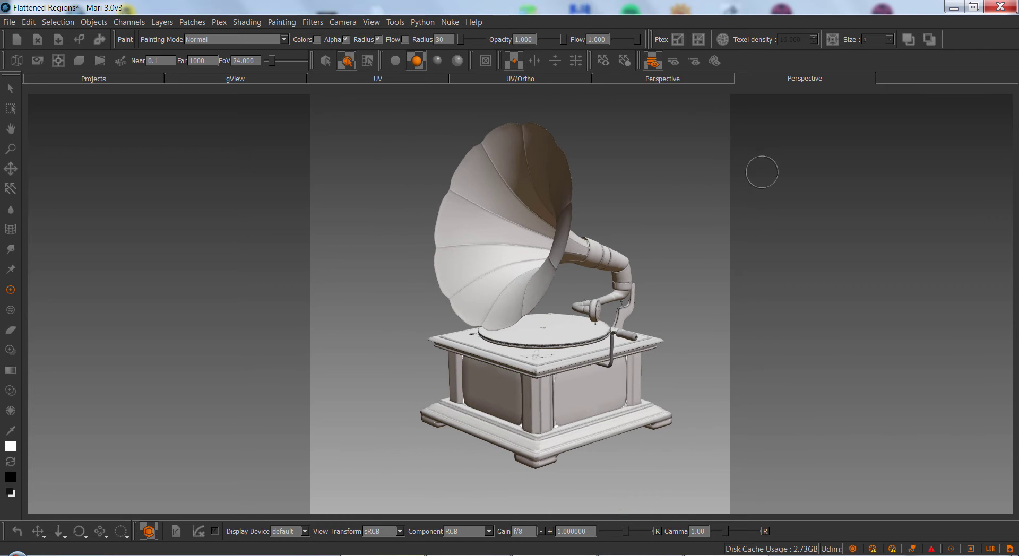
Set Camera Mask Opacity to 0 in the viewport's Display Properties and apply.
right_click(366, 154)
click(419, 368)
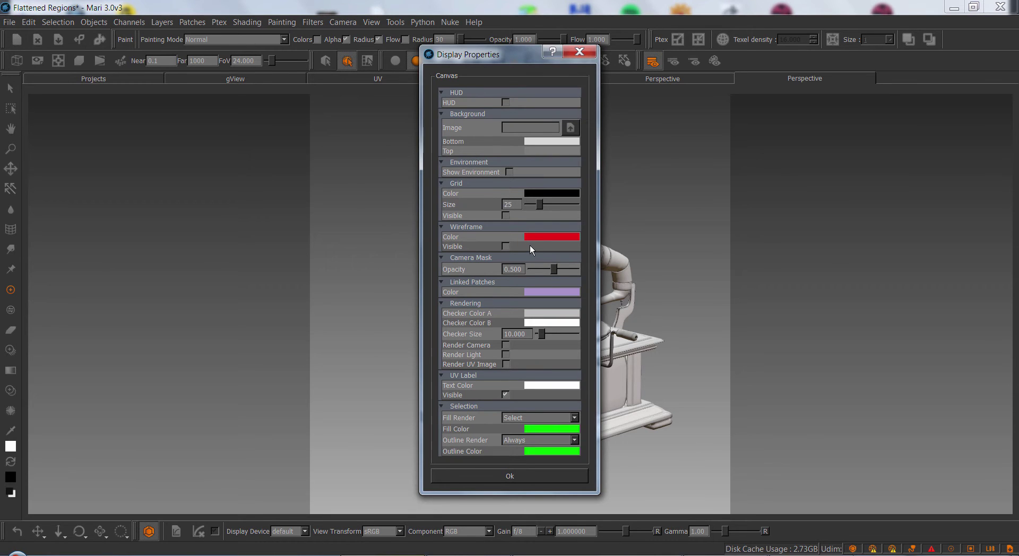
drag(549, 267, 529, 270)
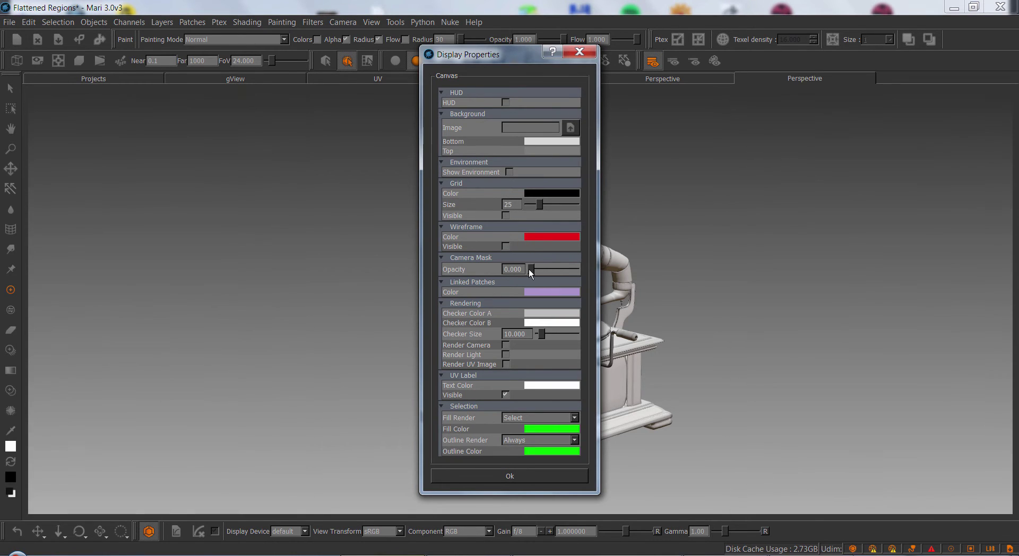
click(526, 477)
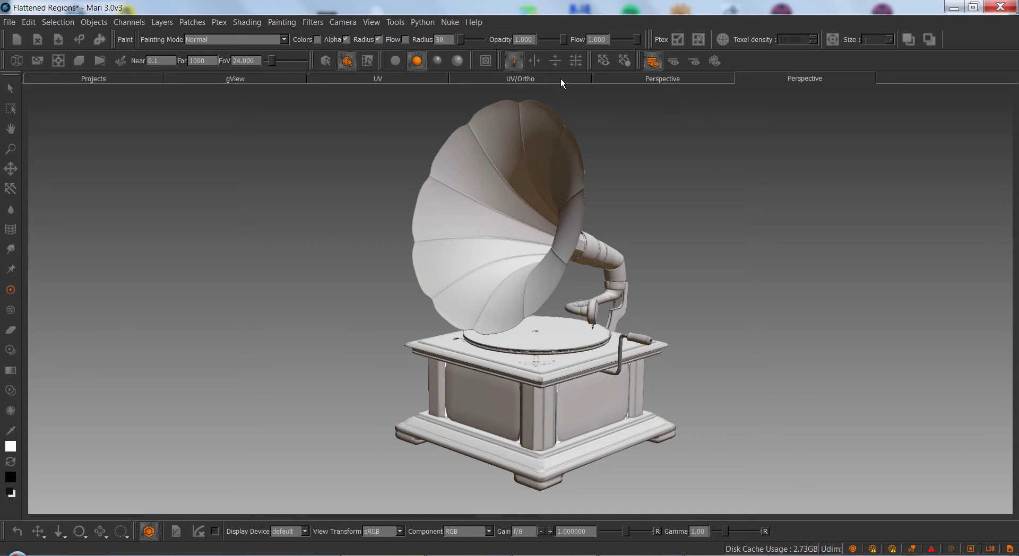
In the split UV/3D view, make the left view orthographic and frame the gramophone frontally.
click(540, 77)
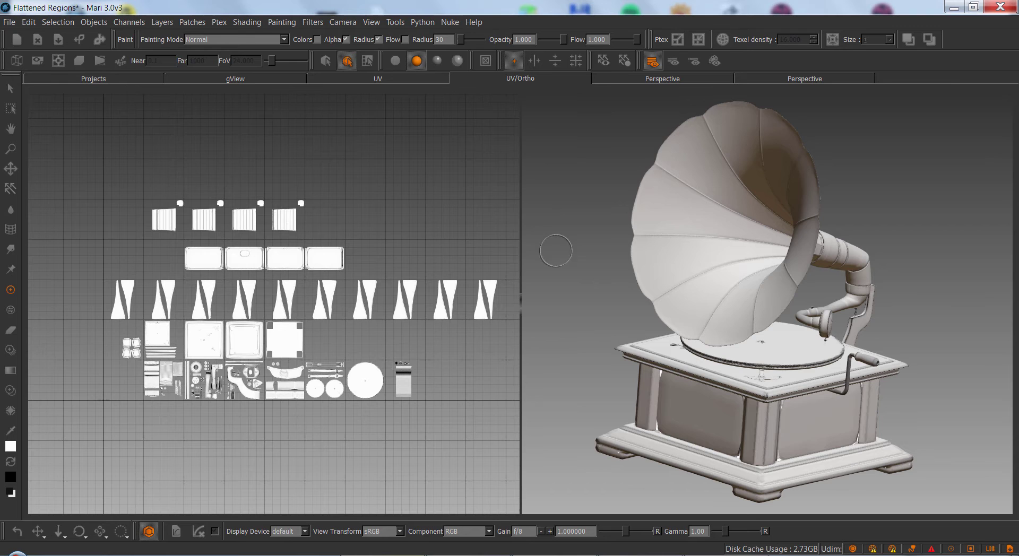
alt+drag(687, 260, 700, 262)
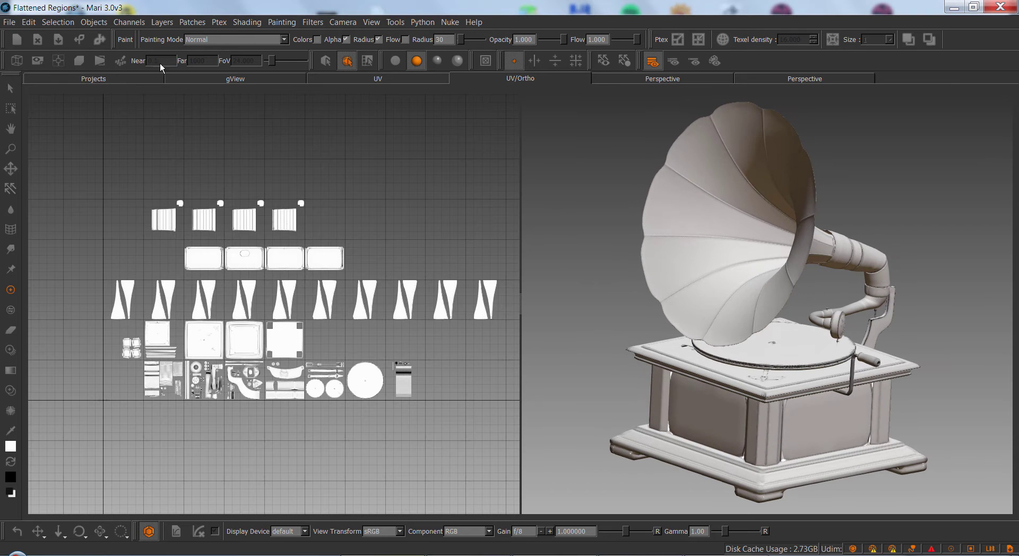
click(80, 61)
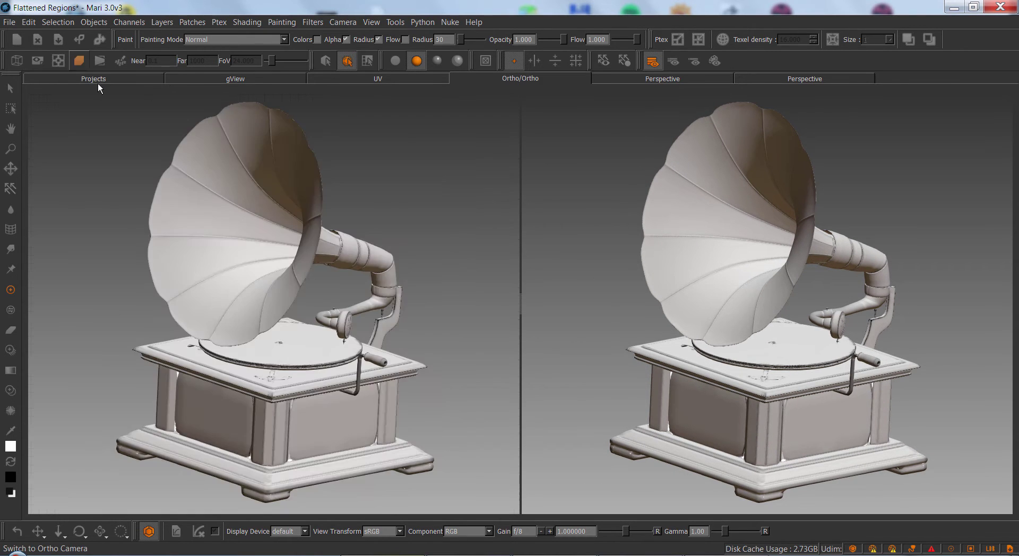
alt+right_drag(273, 216, 205, 244)
mouse_move(206, 244)
alt+mouse_down()
mouse_move(364, 259)
mouse_move(178, 267)
mouse_move(260, 277)
alt+mouse_up()
scroll(178, 267, up, 5)
scroll(244, 275, up, 3)
scroll(269, 279, down, 2)
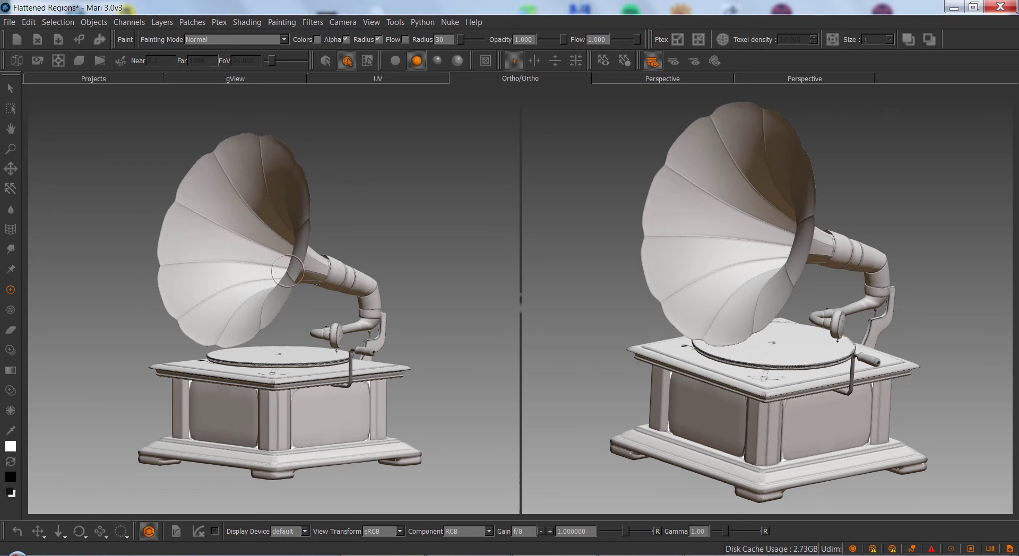
alt+drag(318, 217, 321, 215)
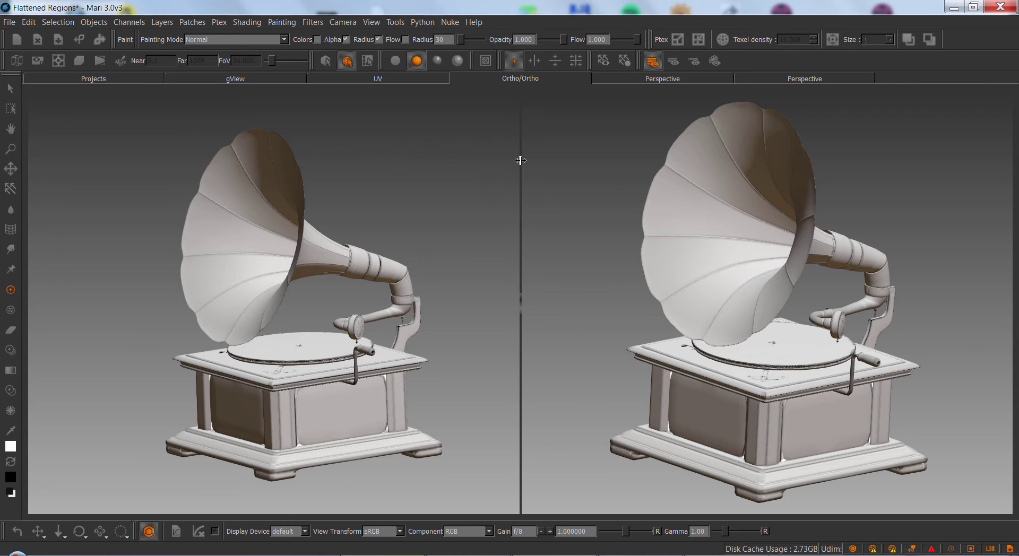
middle_drag(439, 193, 403, 204)
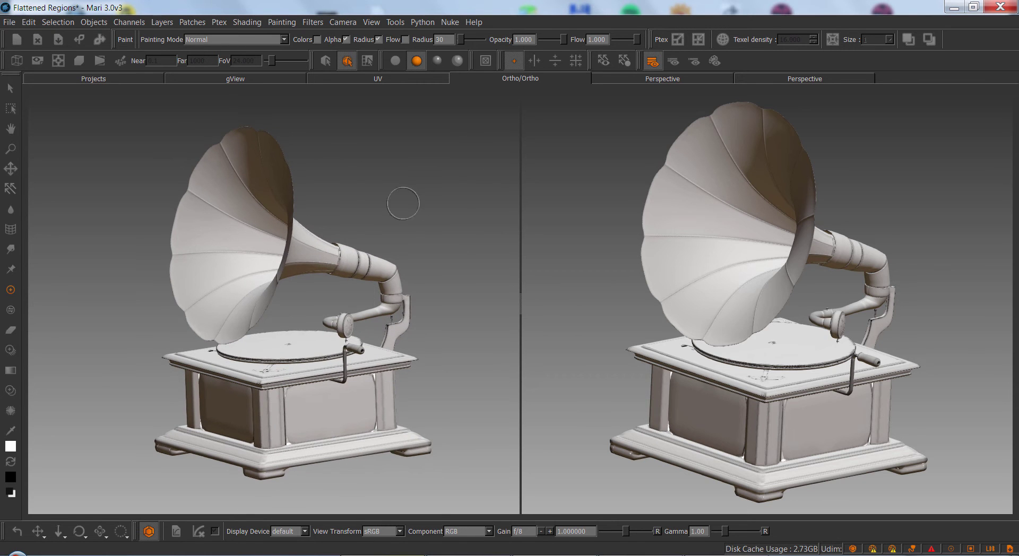
Try UV and Perspective cameras on the left view, settle on Ortho, then show the second Perspective tab.
click(120, 62)
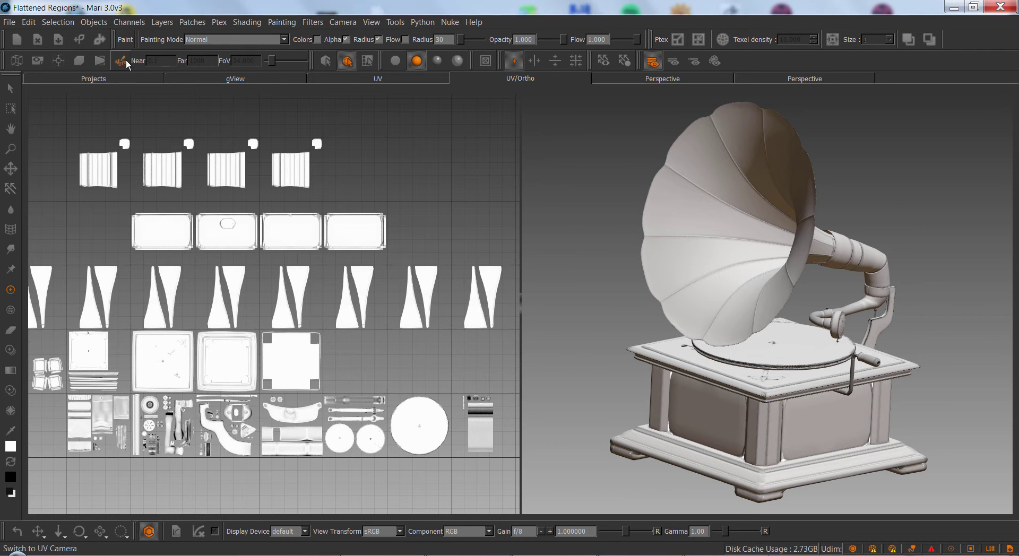
click(81, 61)
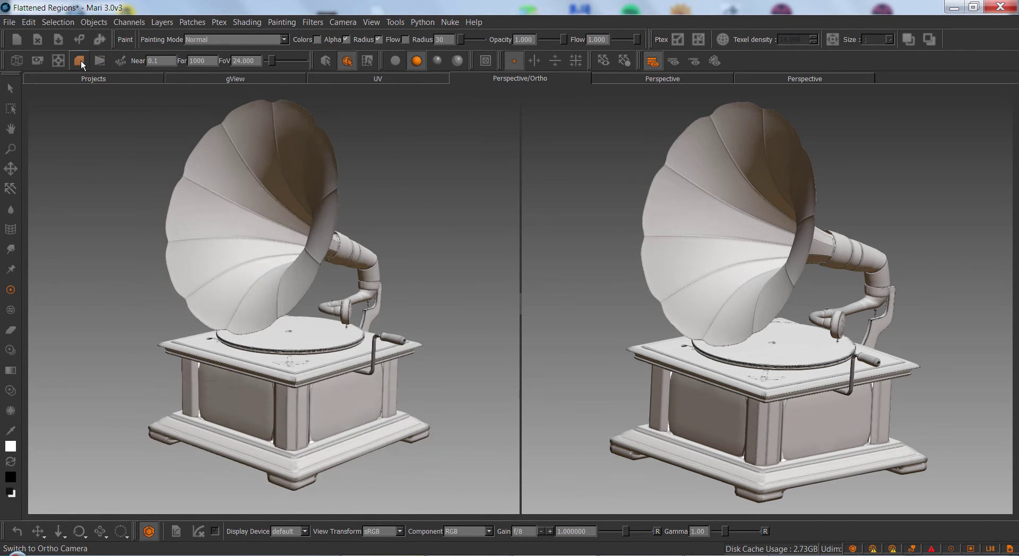
click(81, 61)
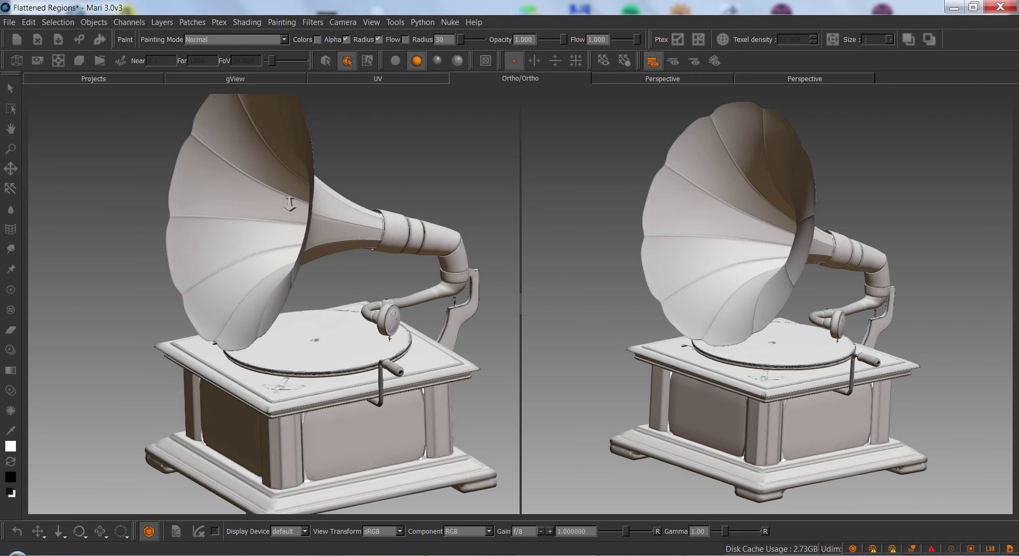
right_click(289, 204)
key(Escape)
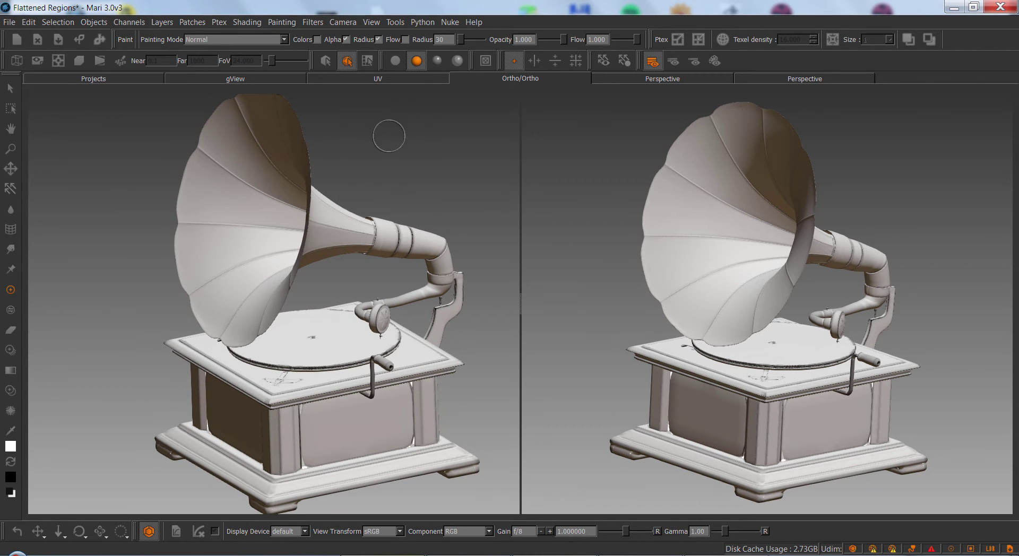
click(793, 79)
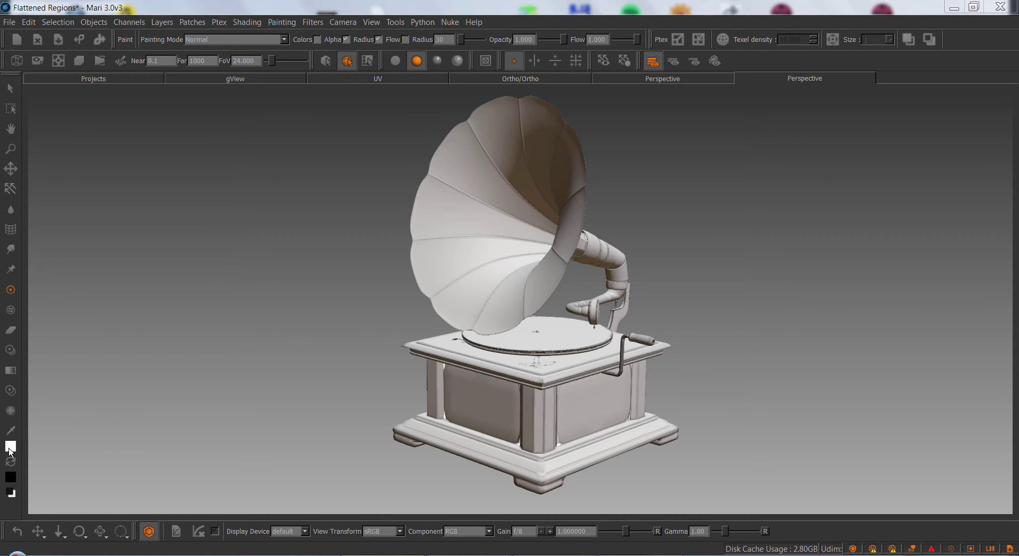
Try a muted red in the picker and cancel, then pick a deep red via the C colour popup.
click(9, 448)
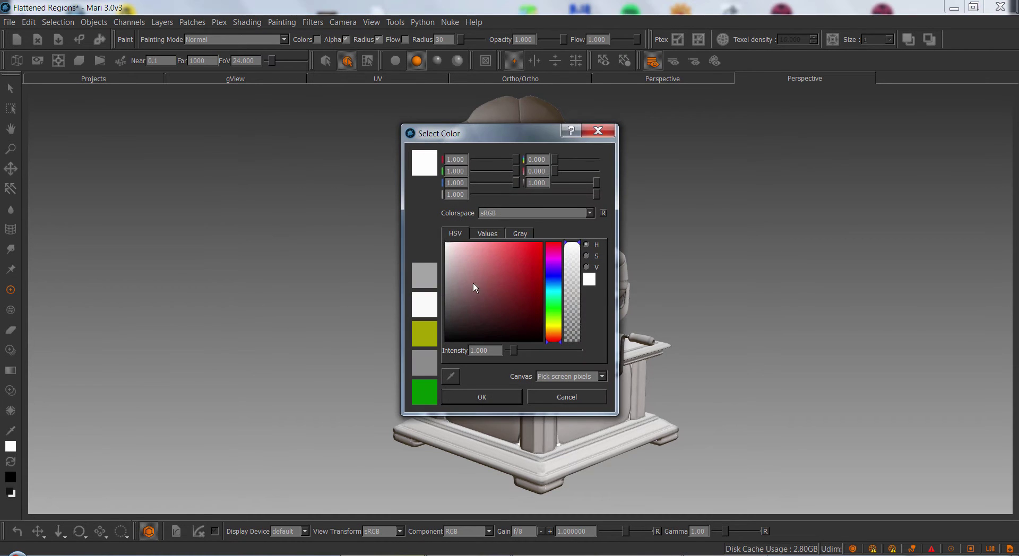
click(492, 279)
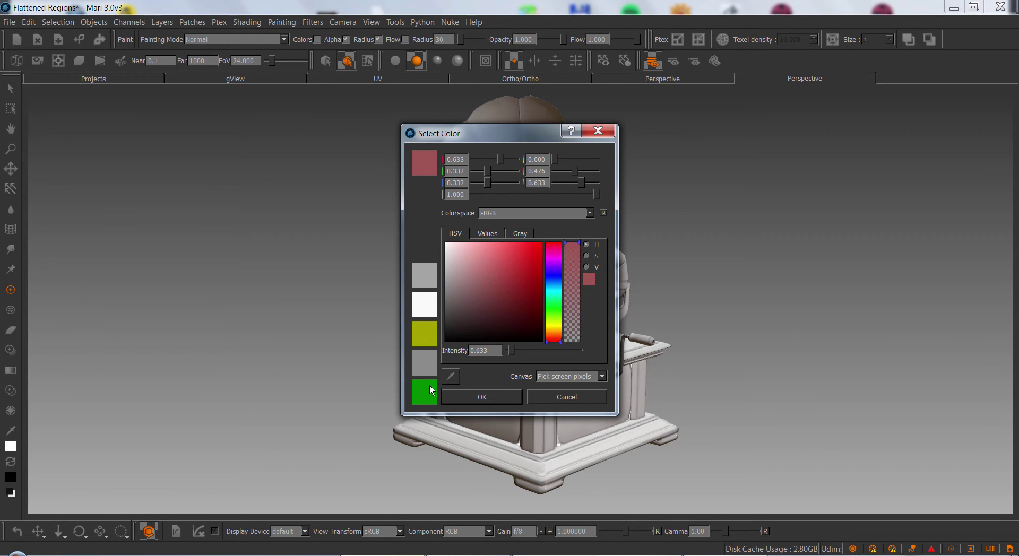
click(563, 397)
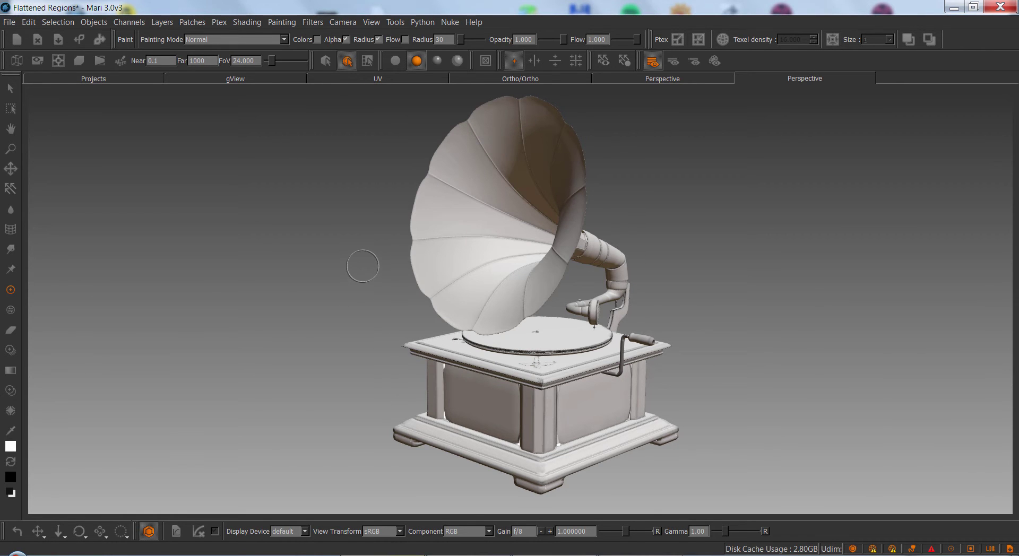
key(c)
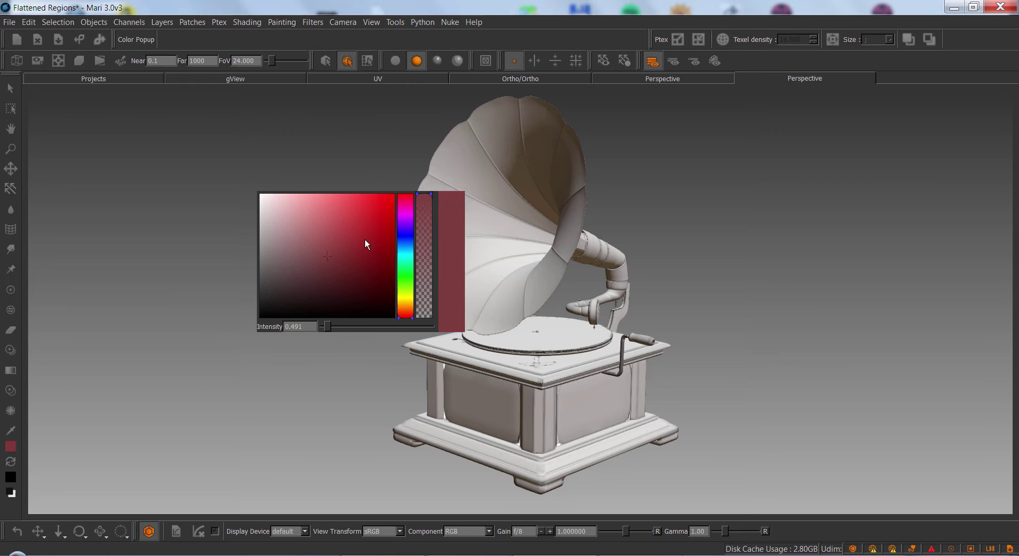
mouse_move(365, 240)
mouse_down()
mouse_move(299, 243)
mouse_move(350, 246)
mouse_up()
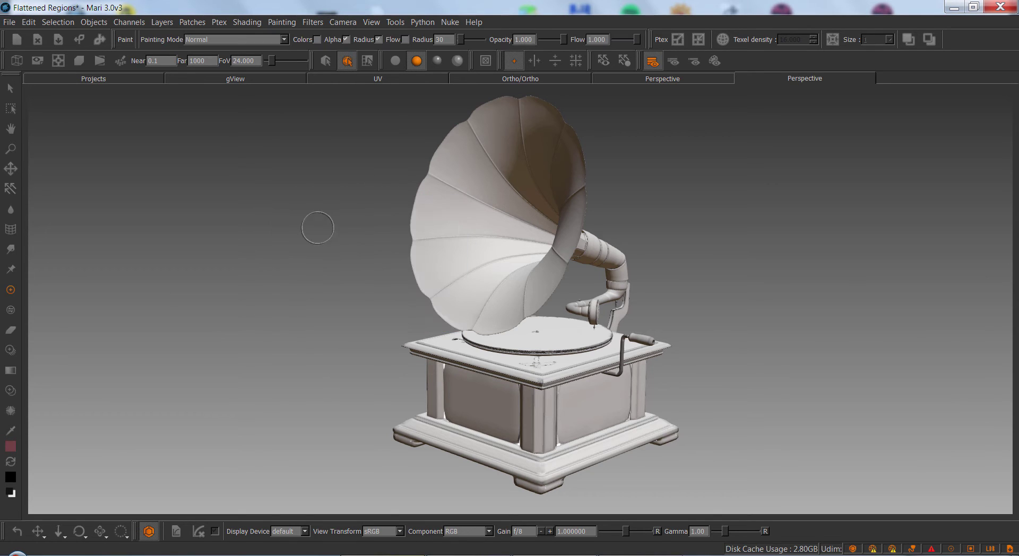
Open the Colors palette and browse its HSV, Values and Image sections.
right_click(9, 192)
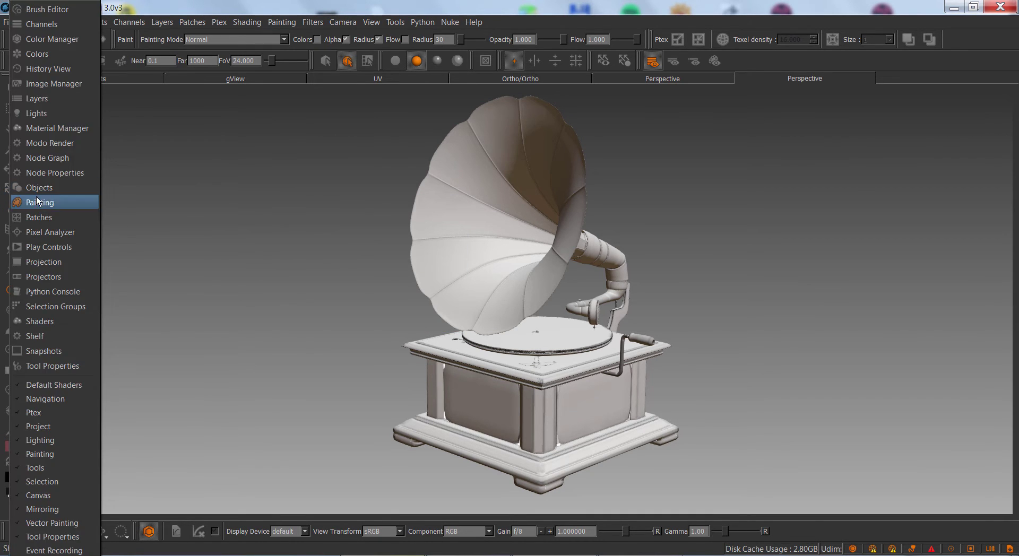
click(53, 55)
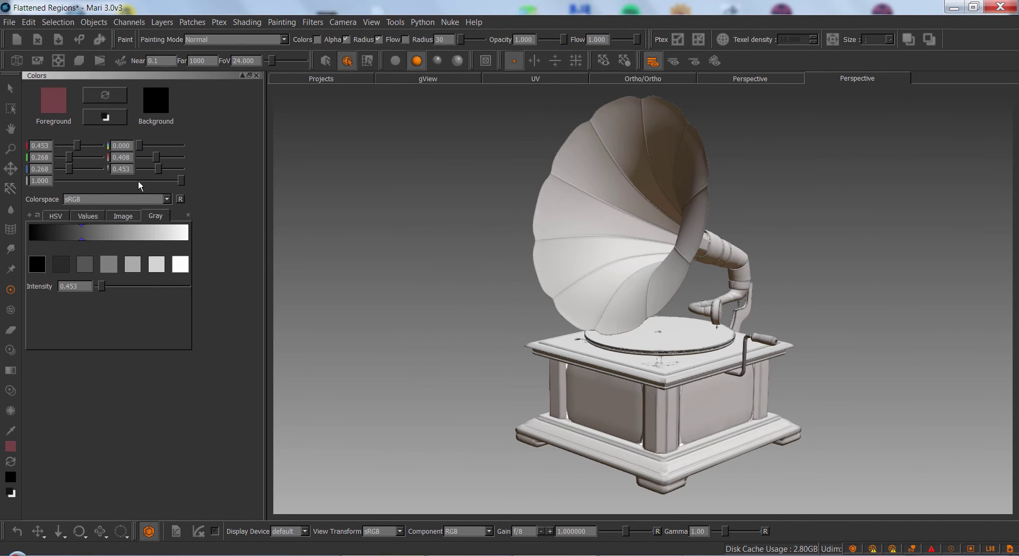
click(58, 217)
click(84, 216)
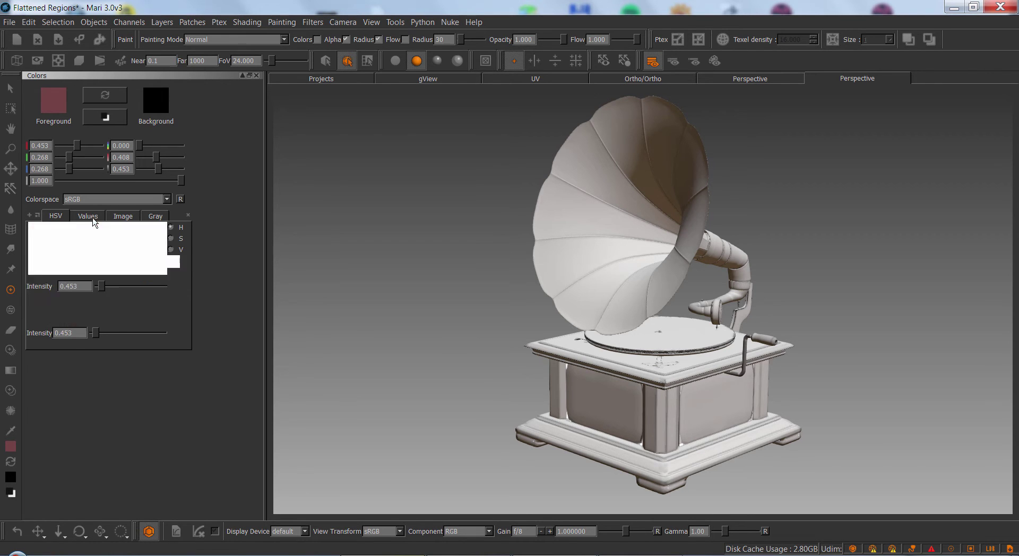
click(124, 216)
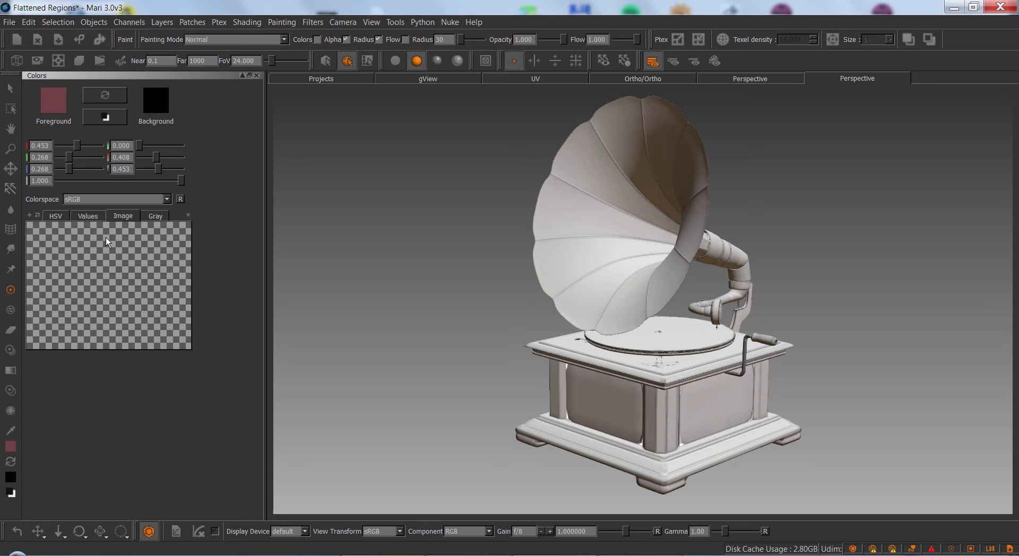
right_click(106, 238)
click(72, 263)
Return to the Gray section and spawn the Blend section as a floating panel.
click(157, 217)
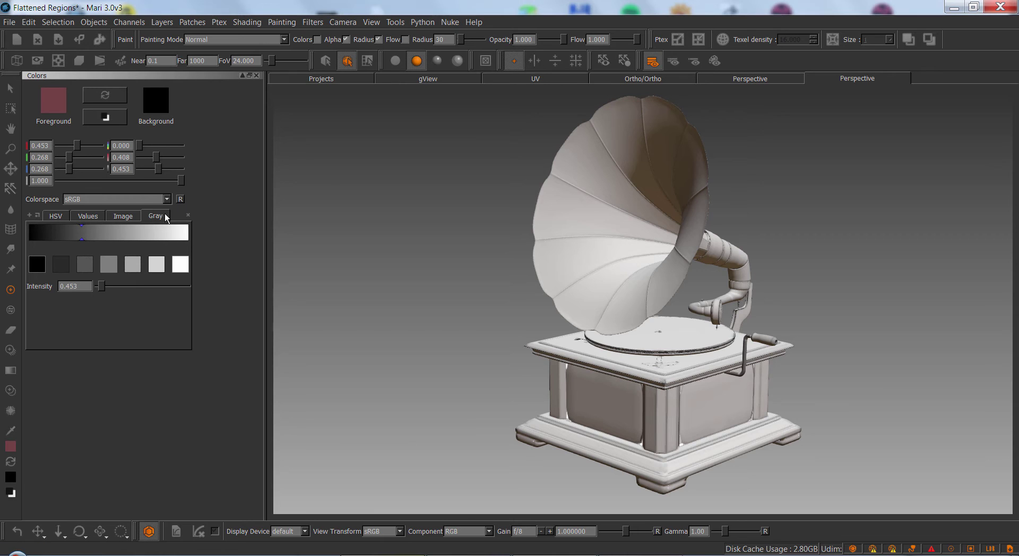
click(38, 215)
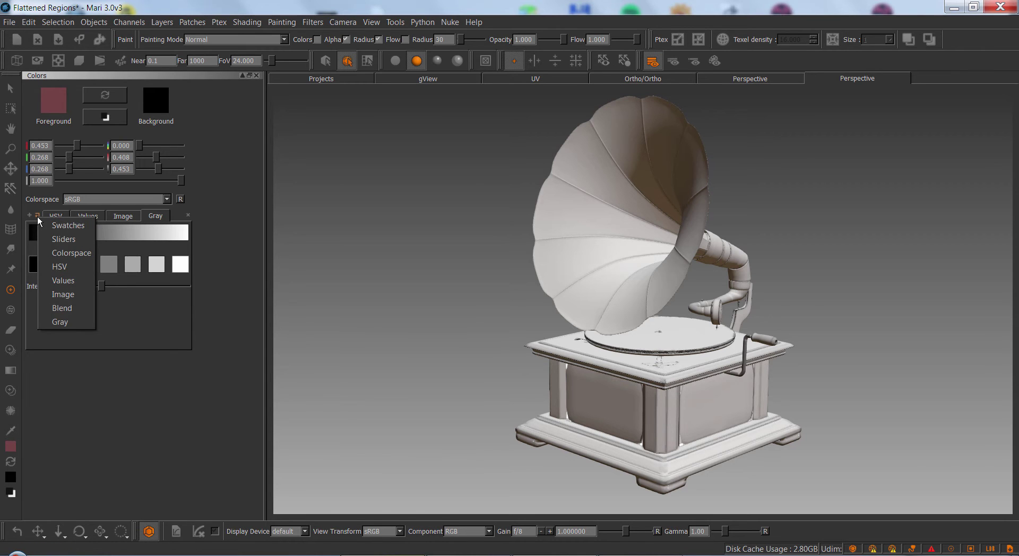
click(77, 308)
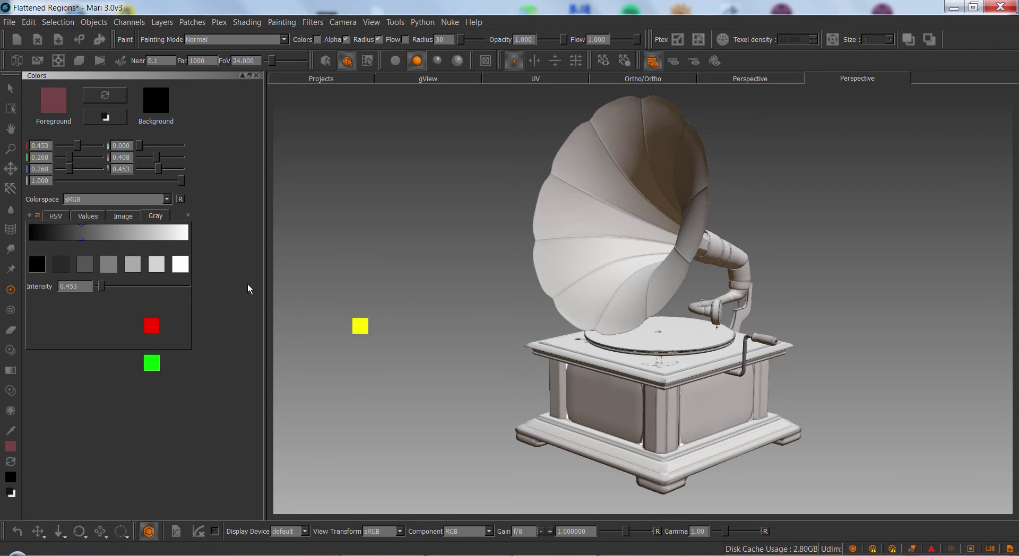
Dock the Blend panel across the top and set its red corner to a 0.4 grey.
drag(254, 313, 451, 84)
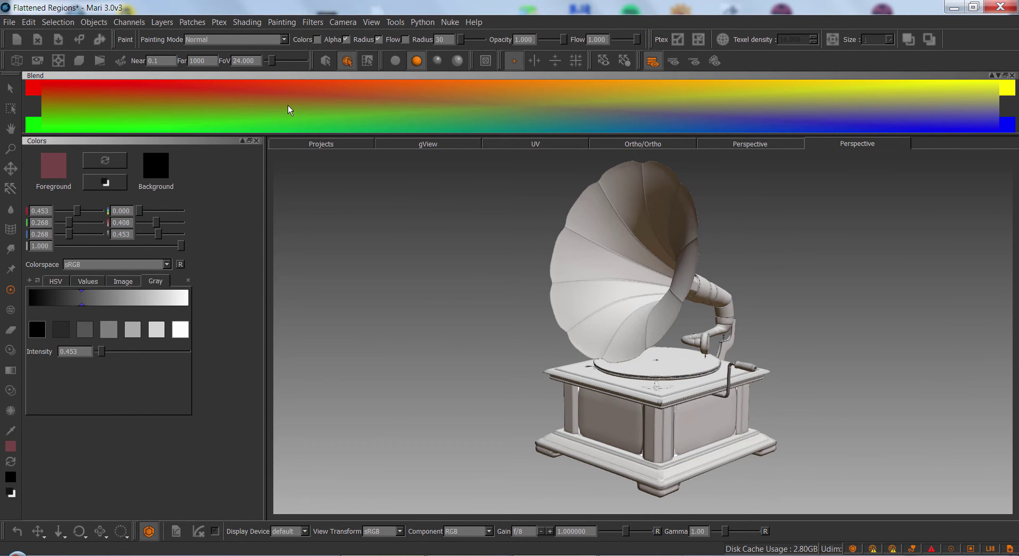
double_click(35, 87)
drag(597, 171, 552, 172)
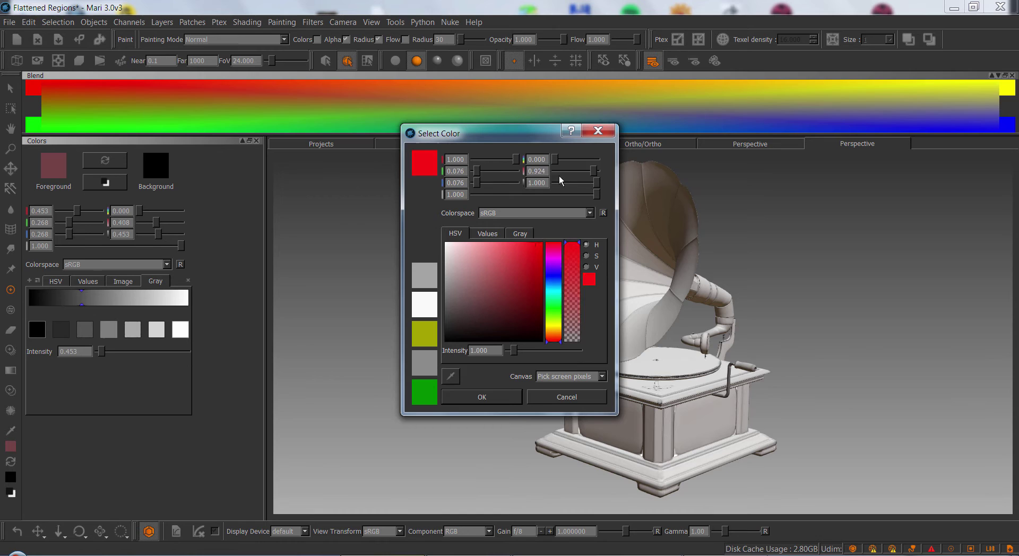
drag(488, 351, 435, 352)
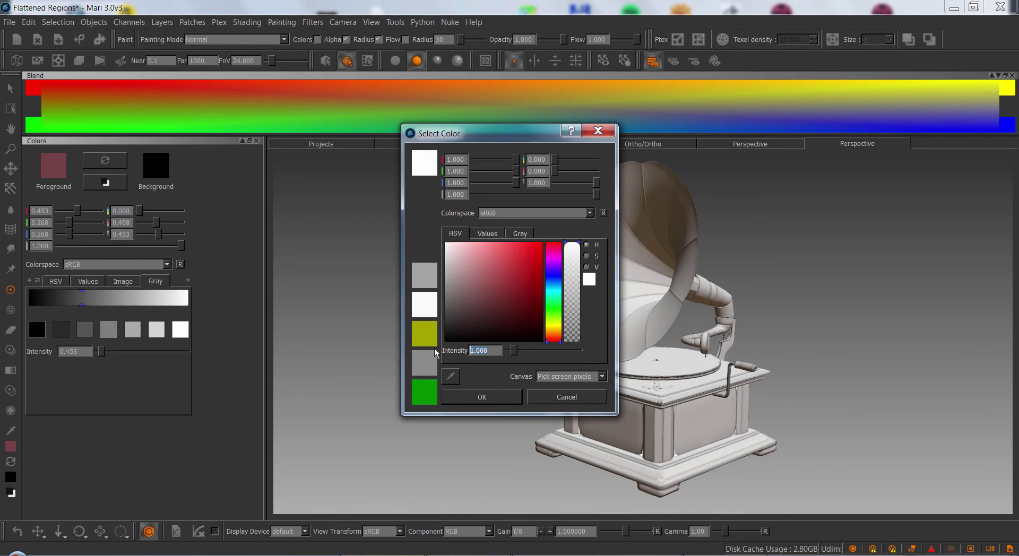
key(BackSpace)
text(0.4)
click(441, 397)
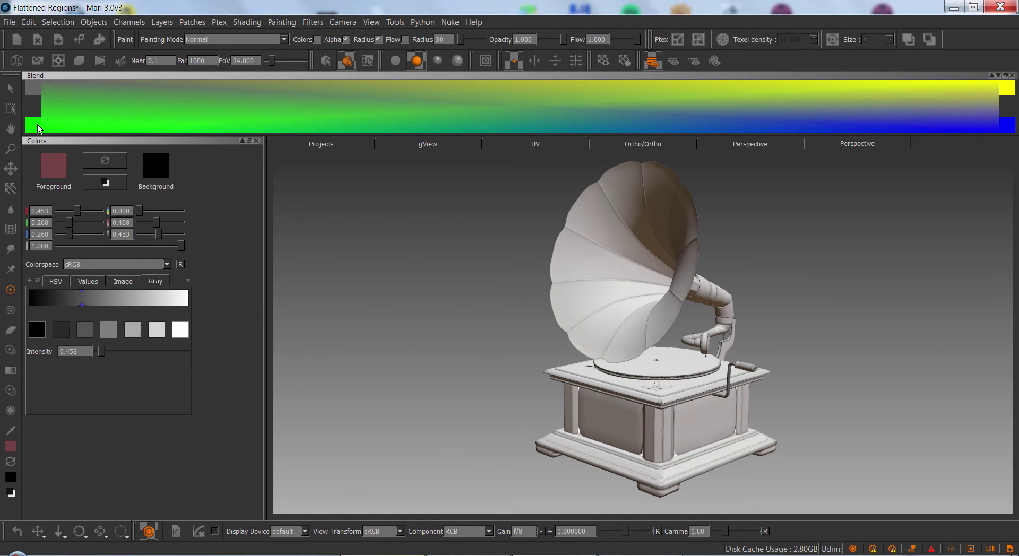
Set the Blend gradient's other corners: green to grey, yellow to white, blue to black.
click(31, 125)
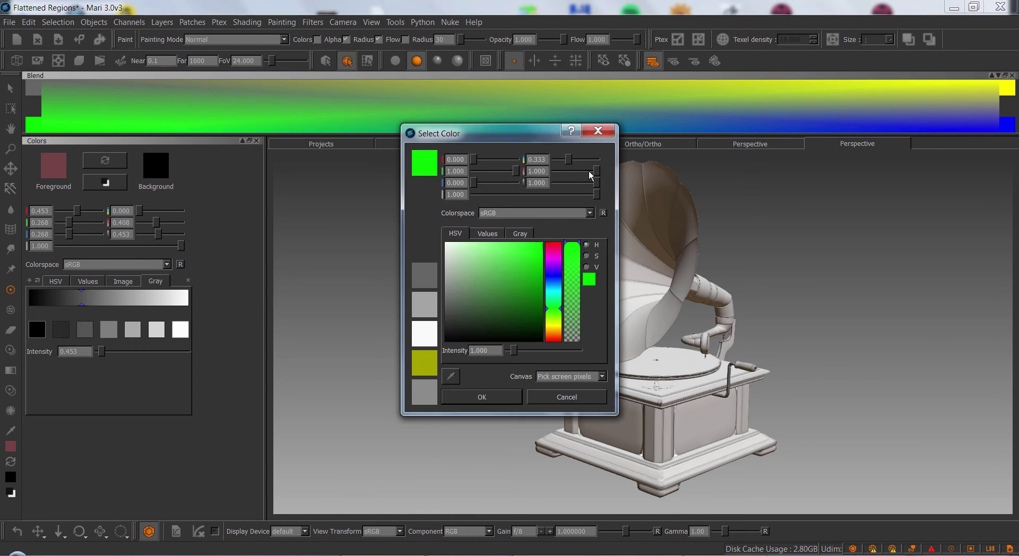
drag(594, 172, 531, 172)
click(478, 273)
drag(460, 294, 441, 285)
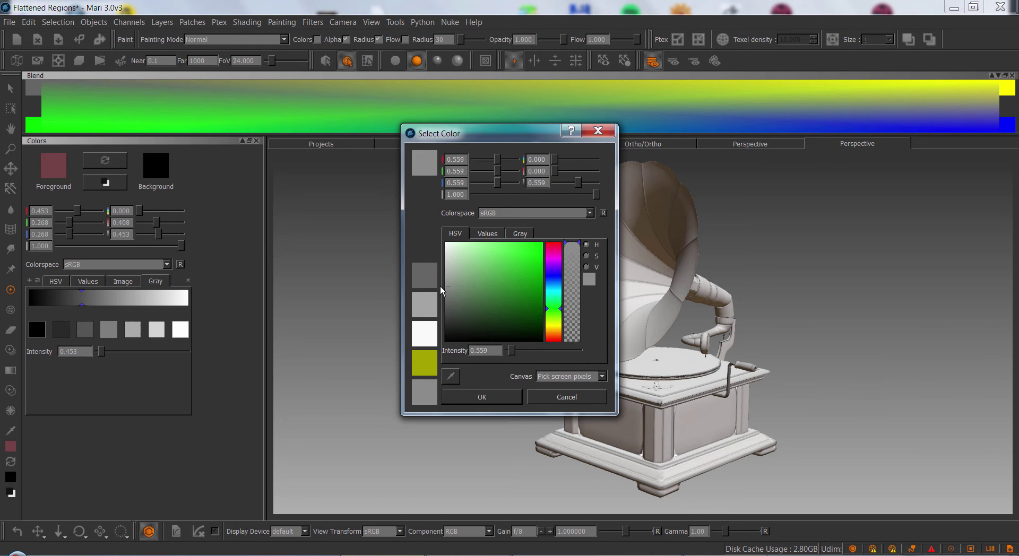
click(482, 392)
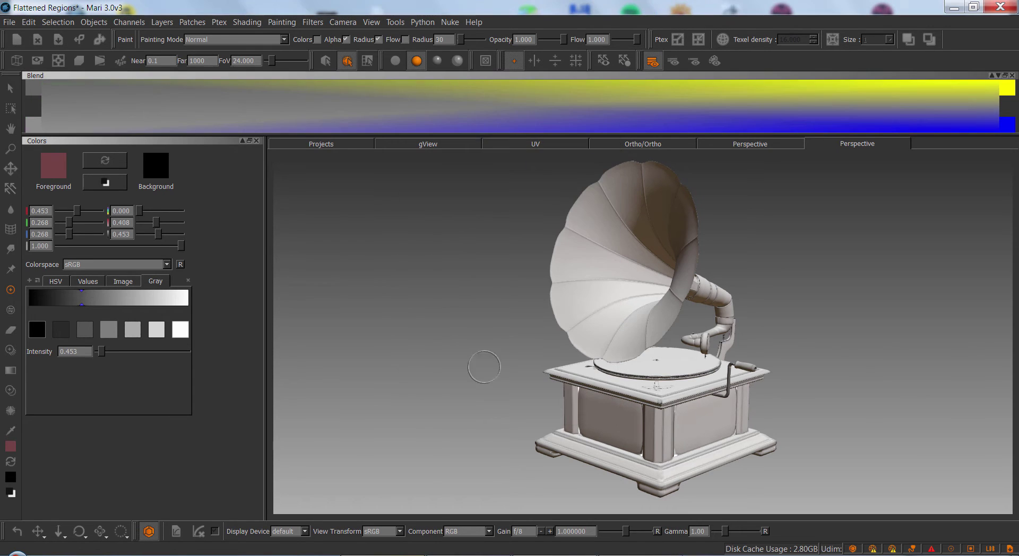
double_click(1010, 92)
drag(599, 171, 552, 171)
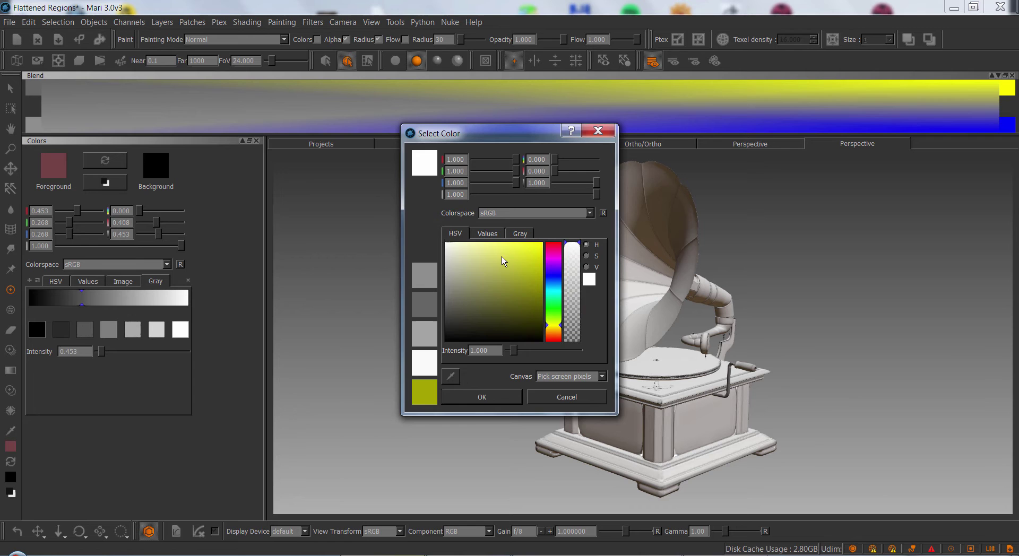
click(487, 397)
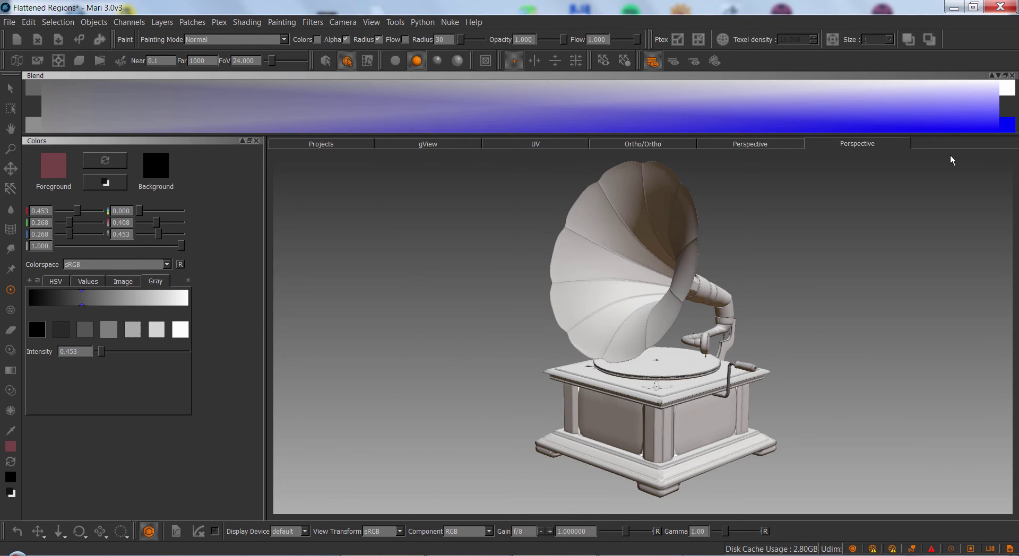
double_click(1007, 123)
drag(591, 182, 429, 402)
click(505, 396)
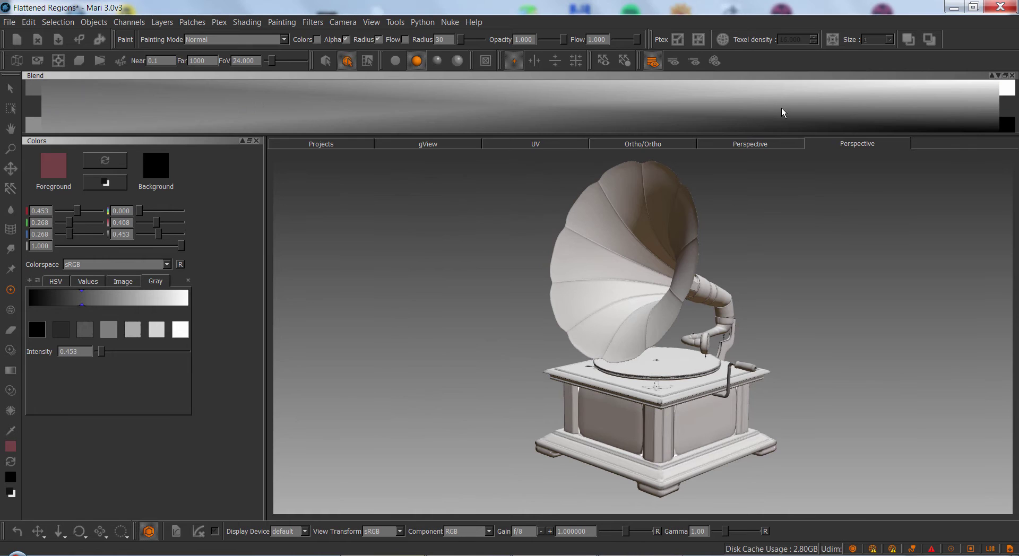
Drag across the Blend gradient to pick a 0.661 grey foreground colour.
drag(781, 111, 807, 106)
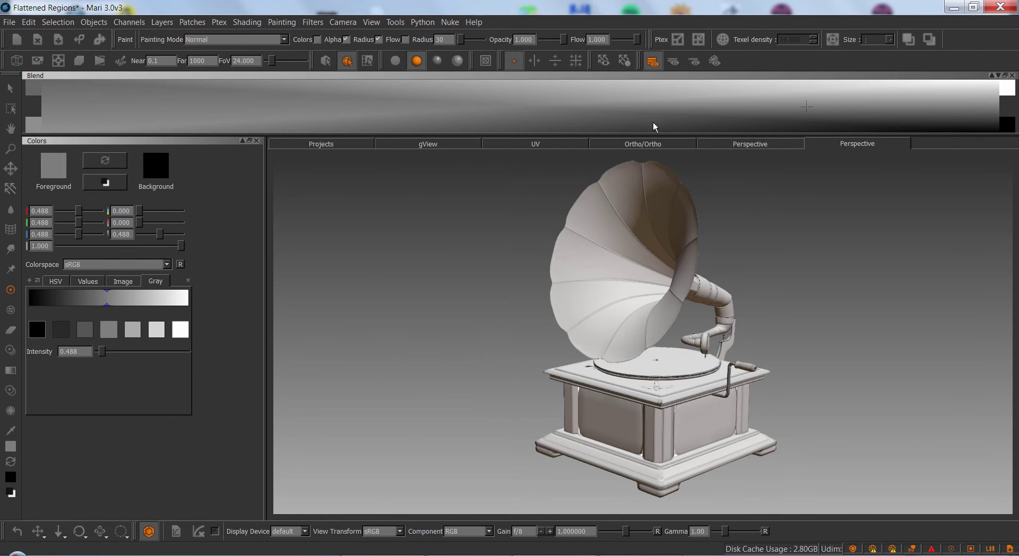
drag(213, 91, 483, 81)
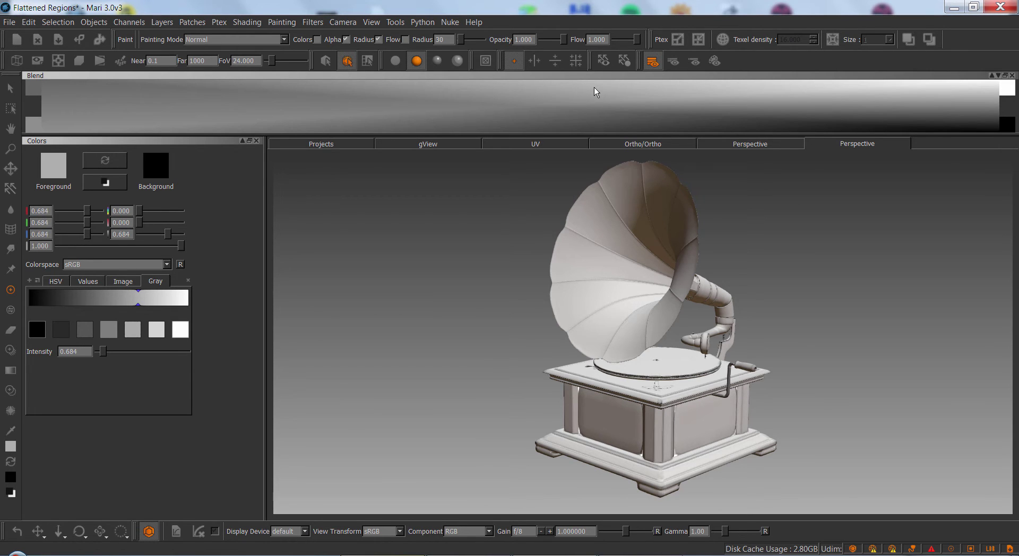
drag(618, 99, 727, 93)
Close the Blend palette and open the Image Manager palette.
click(1012, 76)
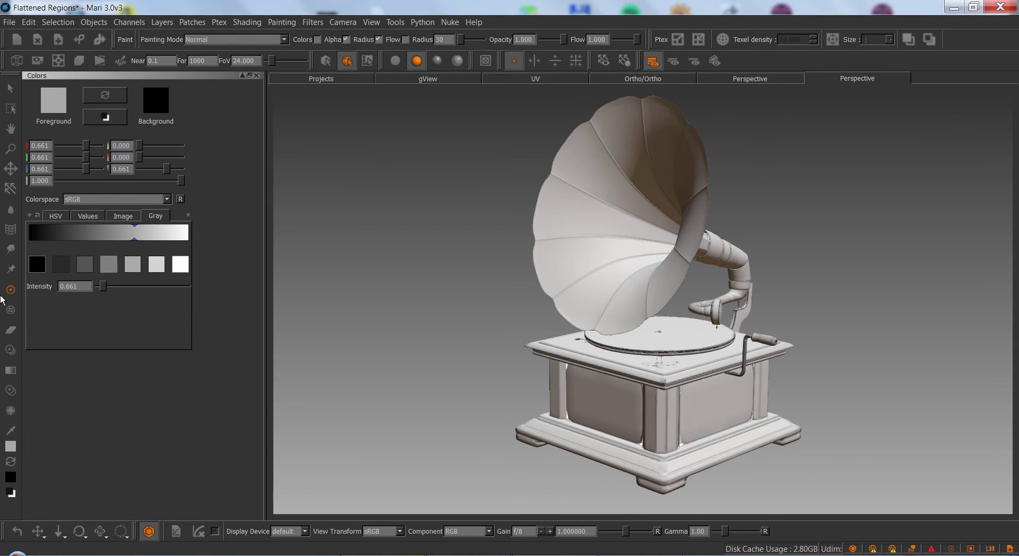
right_click(11, 268)
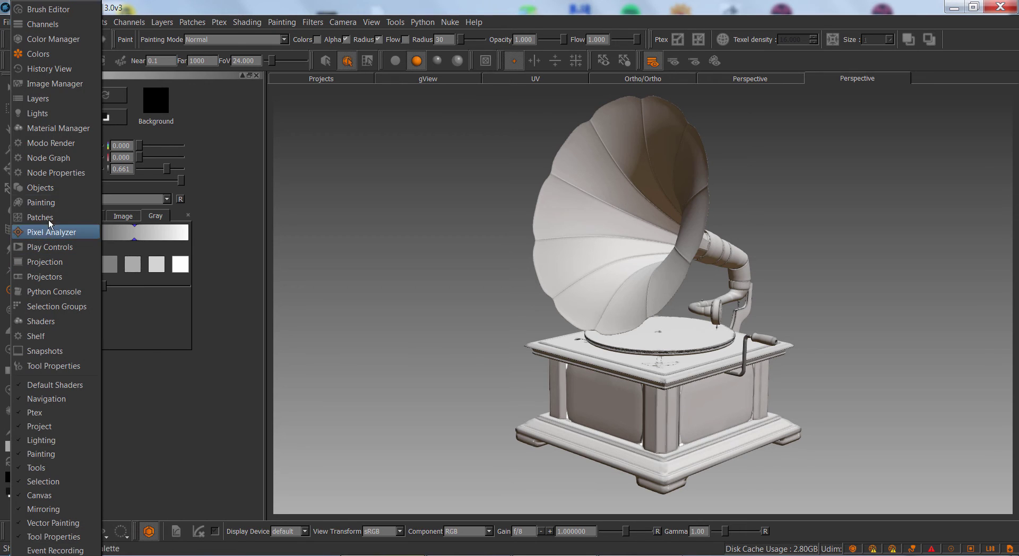
click(81, 85)
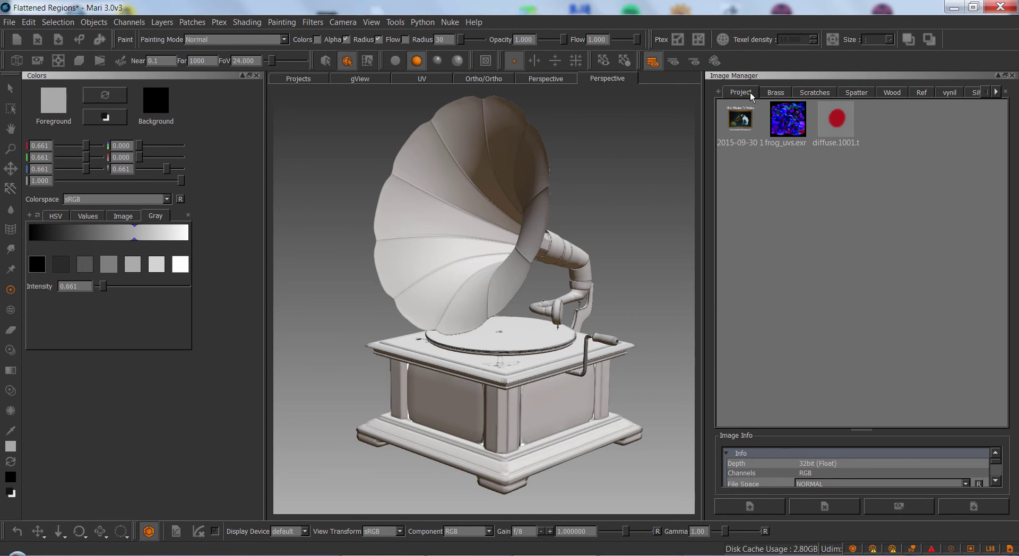
Add an Unnamed image shelf and move diffuse.1001 from Project into the Brass shelf.
click(719, 92)
click(492, 299)
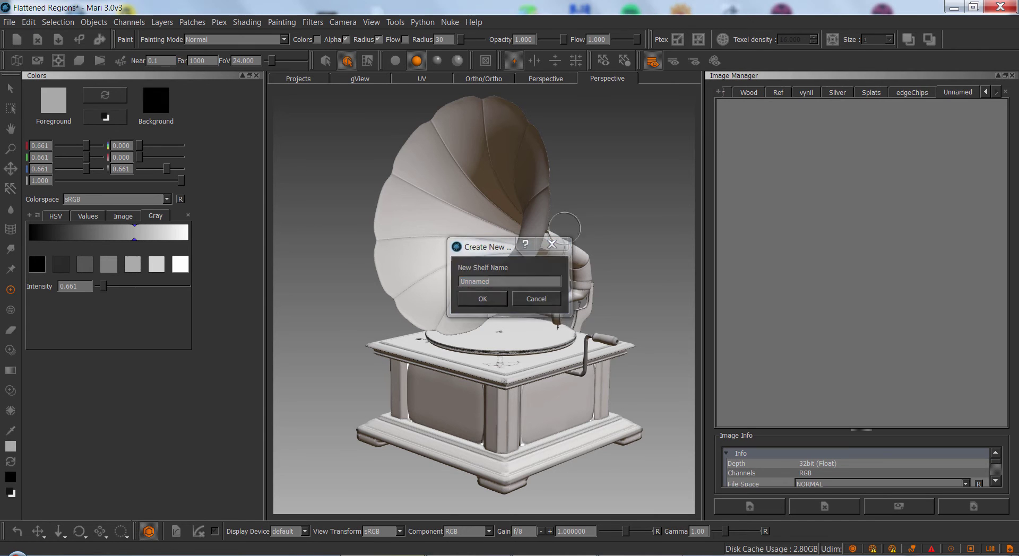
click(986, 93)
click(742, 94)
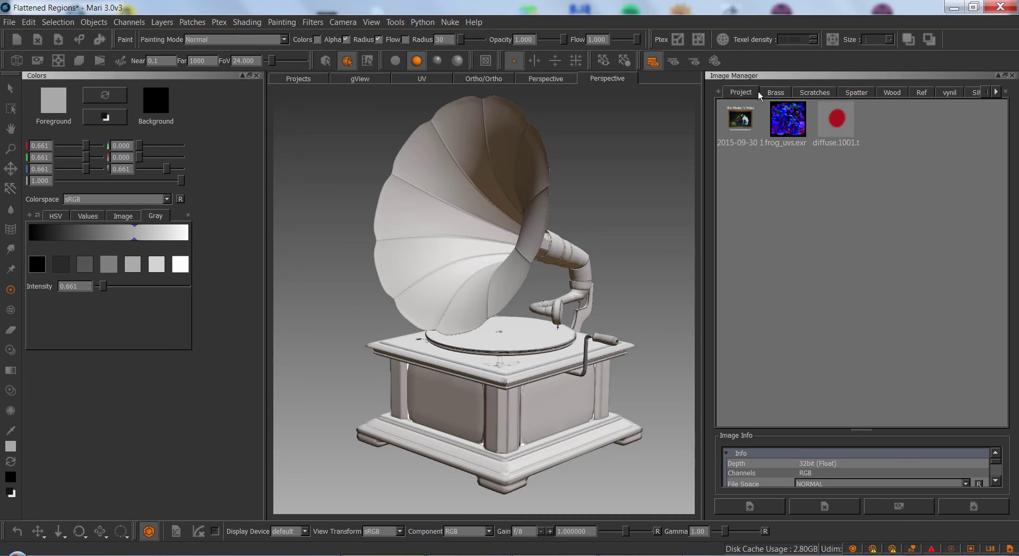
drag(844, 122, 895, 239)
click(742, 93)
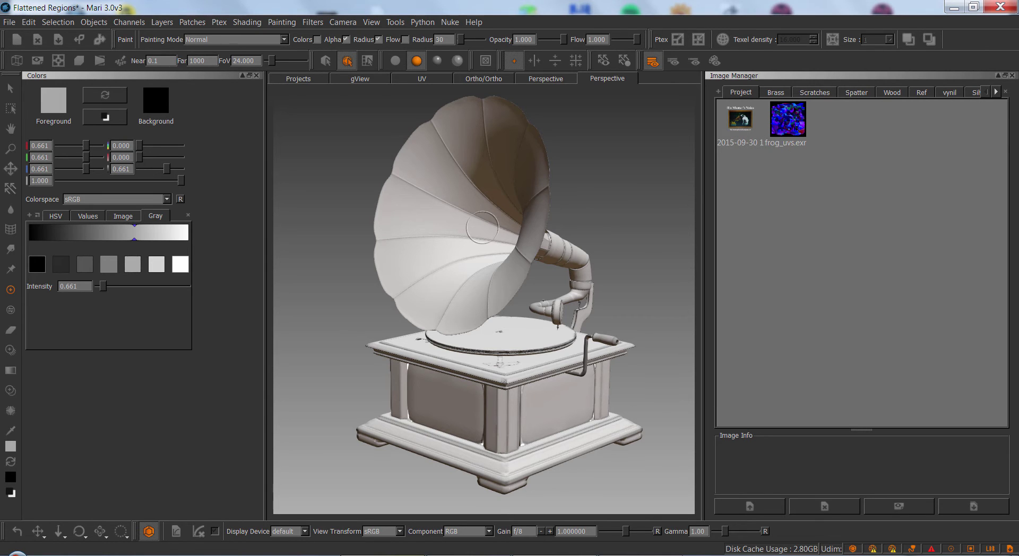
Test the Shift+Space pop-up image shelf with the Project images, then dismiss it.
key(shift+space)
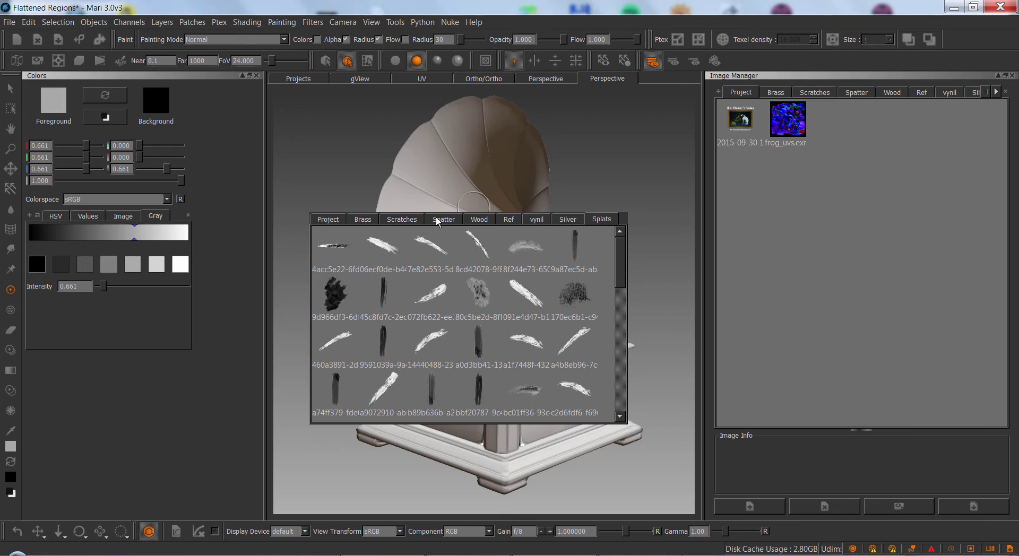
click(333, 219)
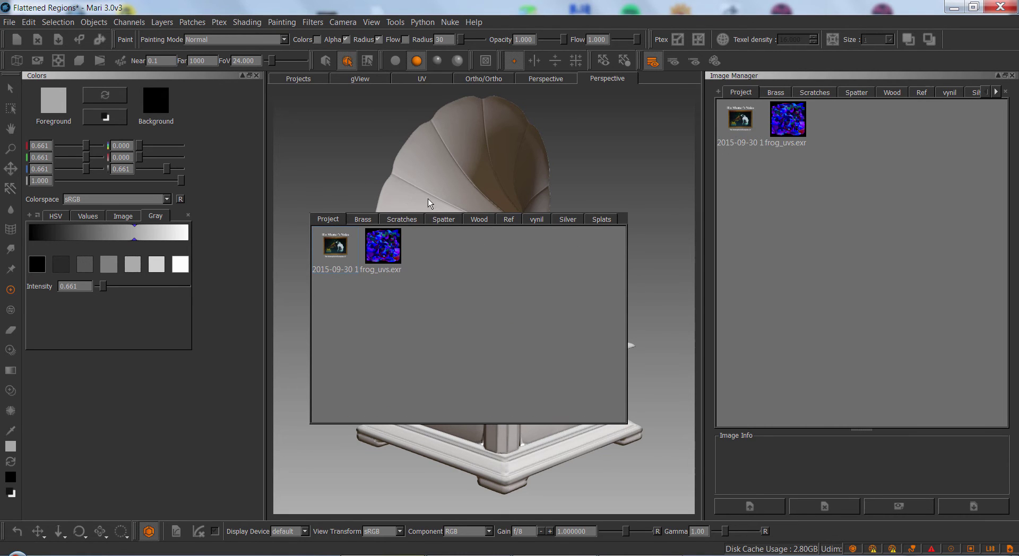
click(399, 241)
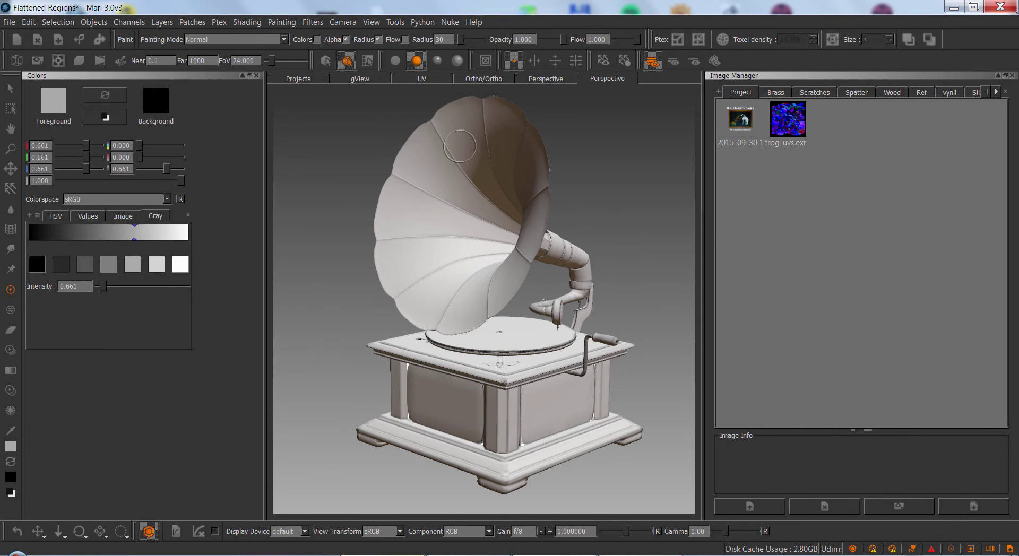
right_click(10, 175)
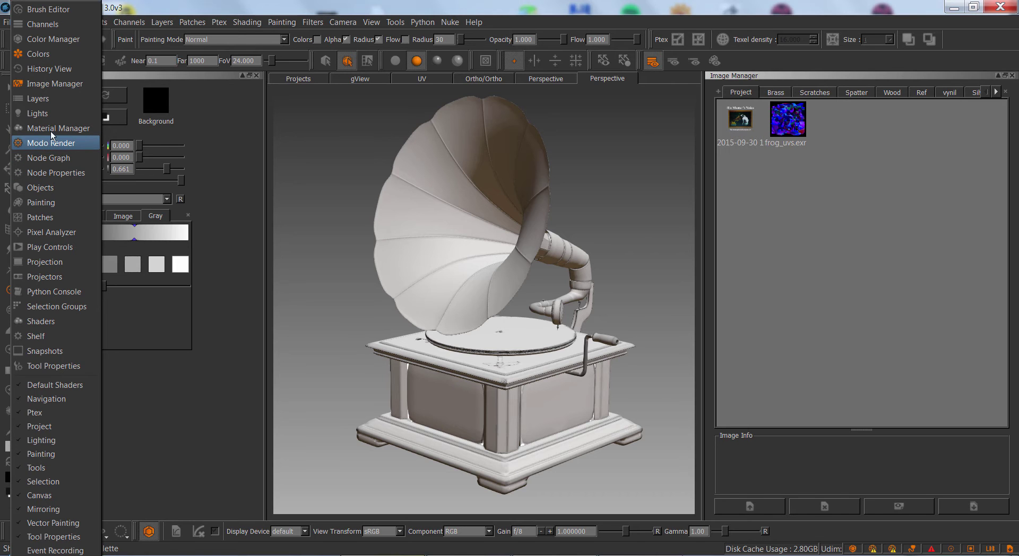
Dock the Brush Editor beside Image Manager and bring up its Menu shelf tab.
click(58, 9)
mouse_move(404, 105)
mouse_down()
mouse_move(811, 228)
mouse_move(805, 221)
mouse_up()
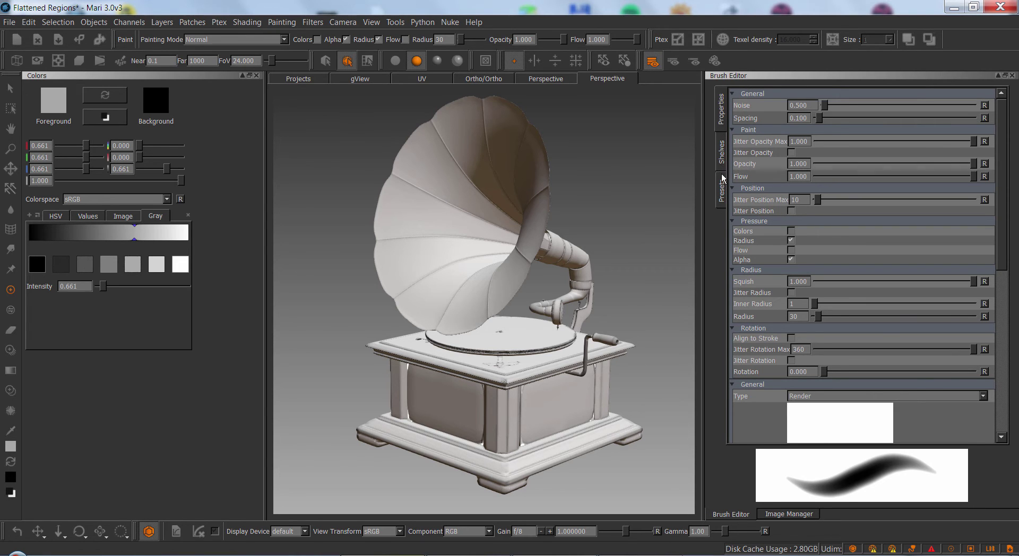
click(722, 189)
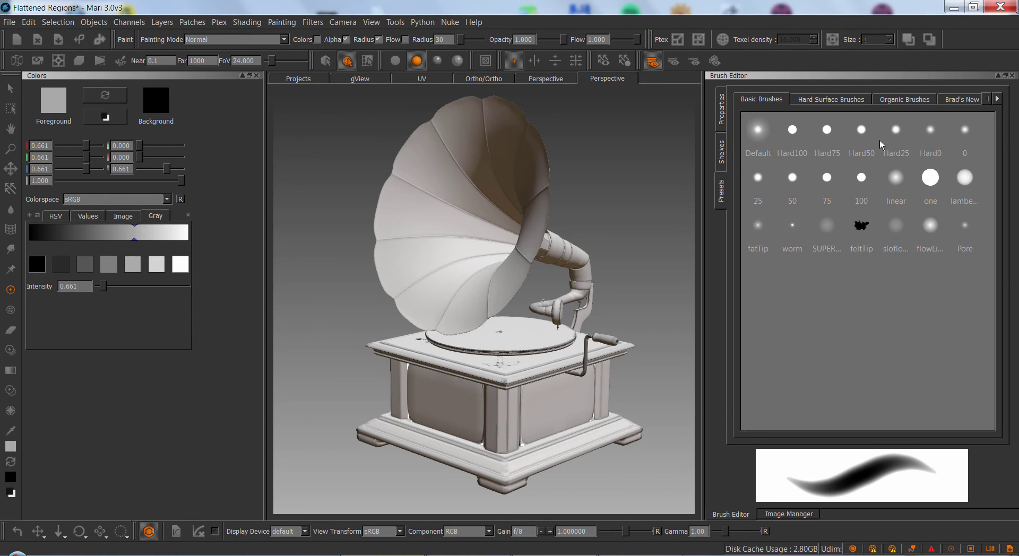
click(722, 152)
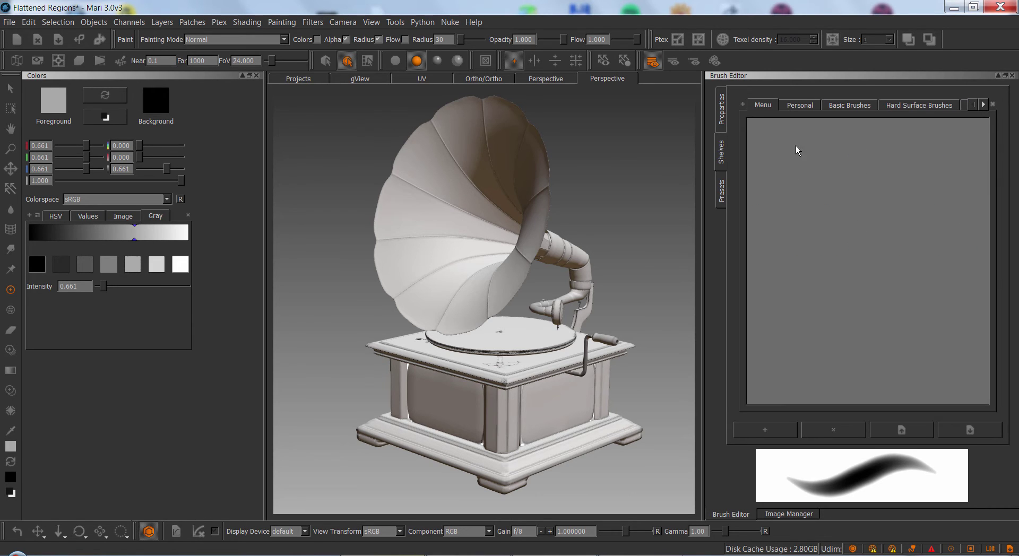
click(983, 104)
click(982, 105)
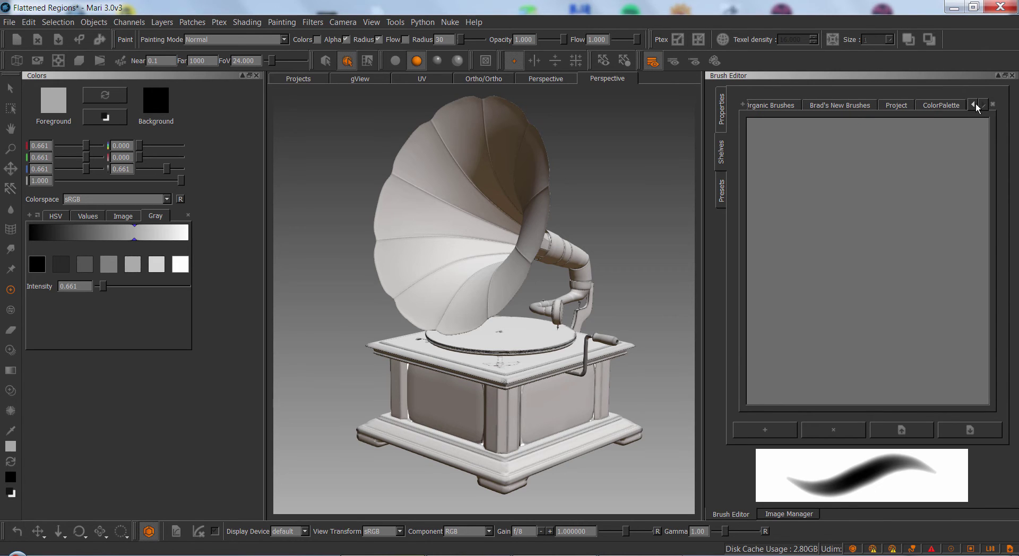
click(975, 103)
click(975, 104)
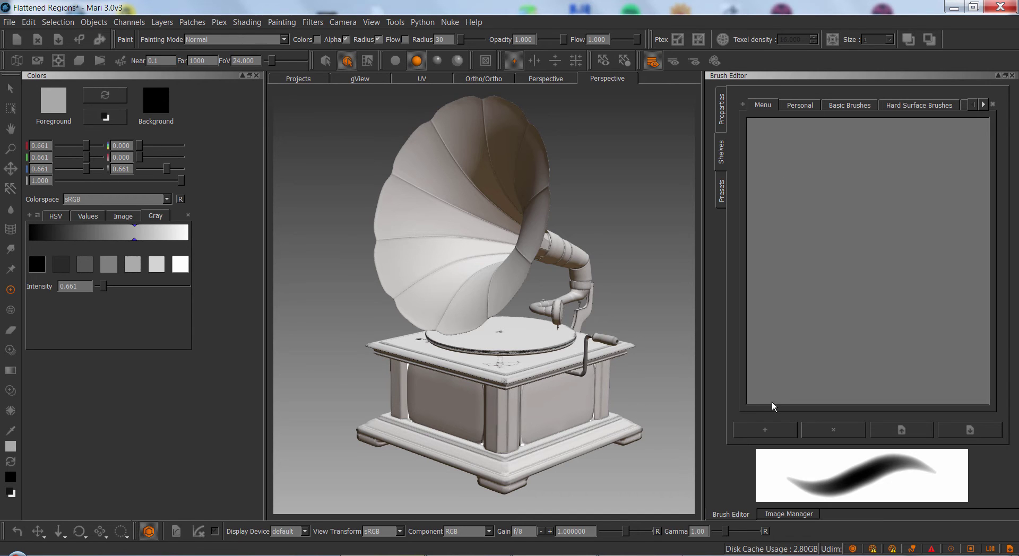
Add the current brush and the foreground colour swatch to the Menu shelf.
click(765, 429)
mouse_move(14, 447)
mouse_move(14, 447)
mouse_down()
mouse_move(355, 377)
mouse_move(824, 223)
mouse_move(807, 197)
mouse_up()
mouse_move(813, 200)
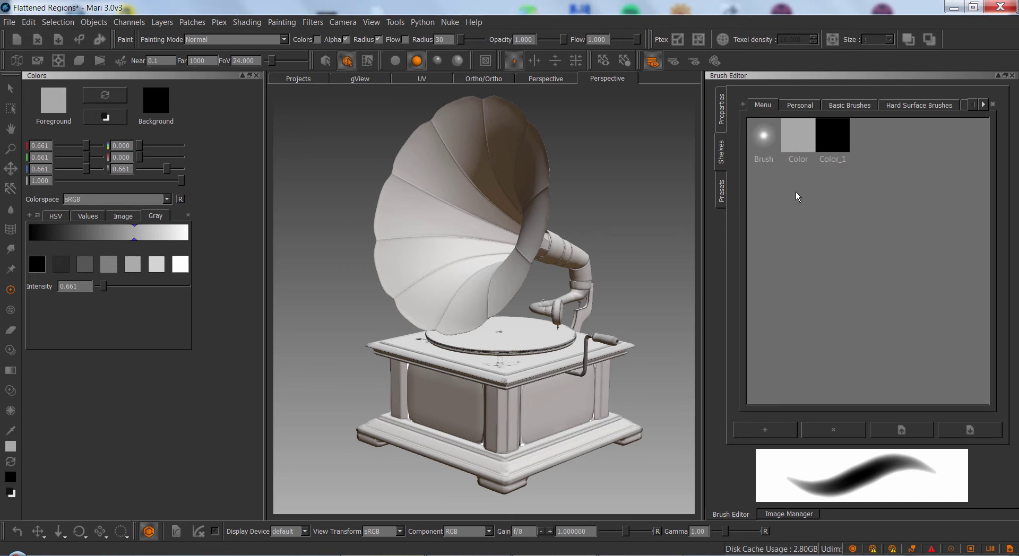
click(790, 514)
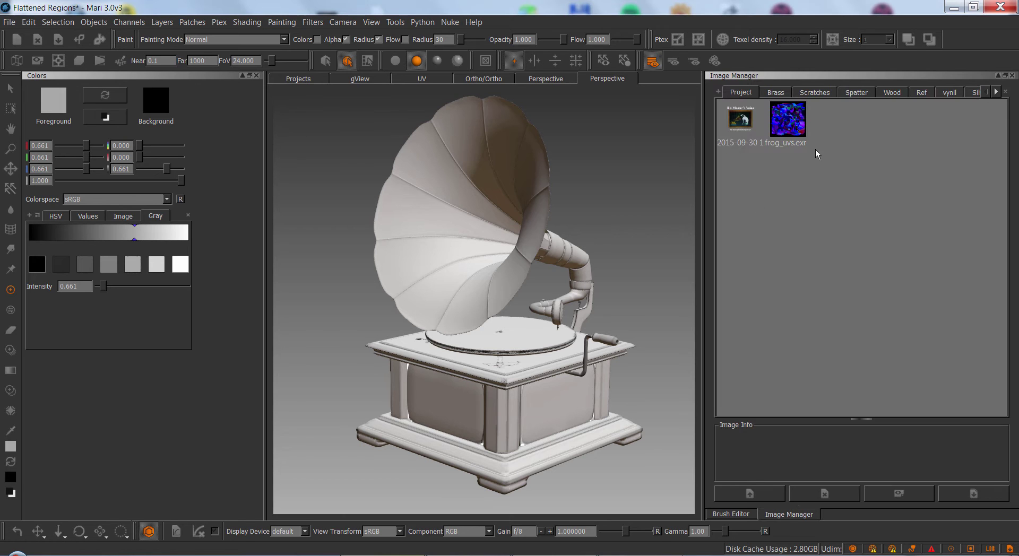
Drag frog_uvs.exr onto the Menu shelf, close Image Manager, and test the C and Space pop-ups.
mouse_move(824, 75)
mouse_down()
mouse_move(452, 136)
mouse_move(473, 182)
mouse_up()
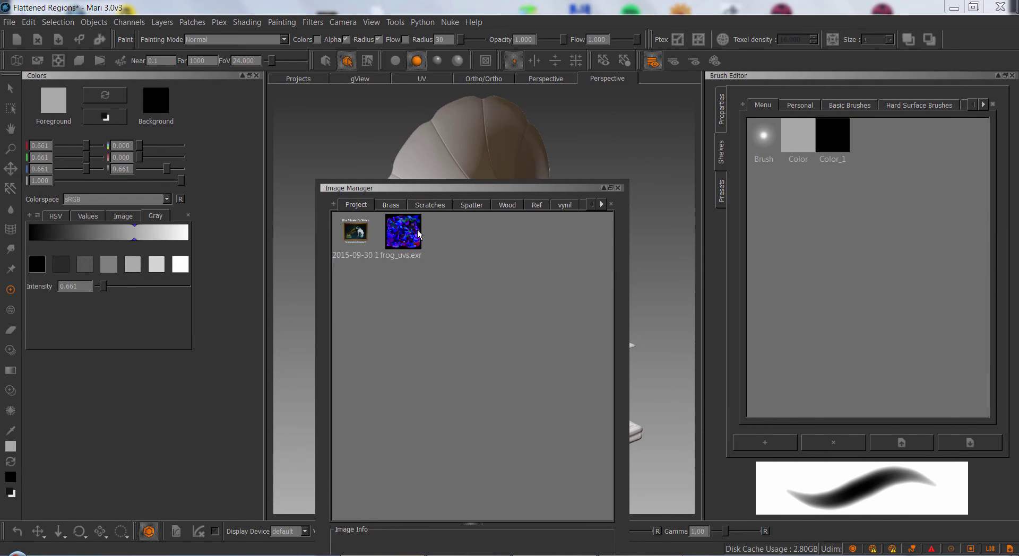
drag(418, 232, 904, 187)
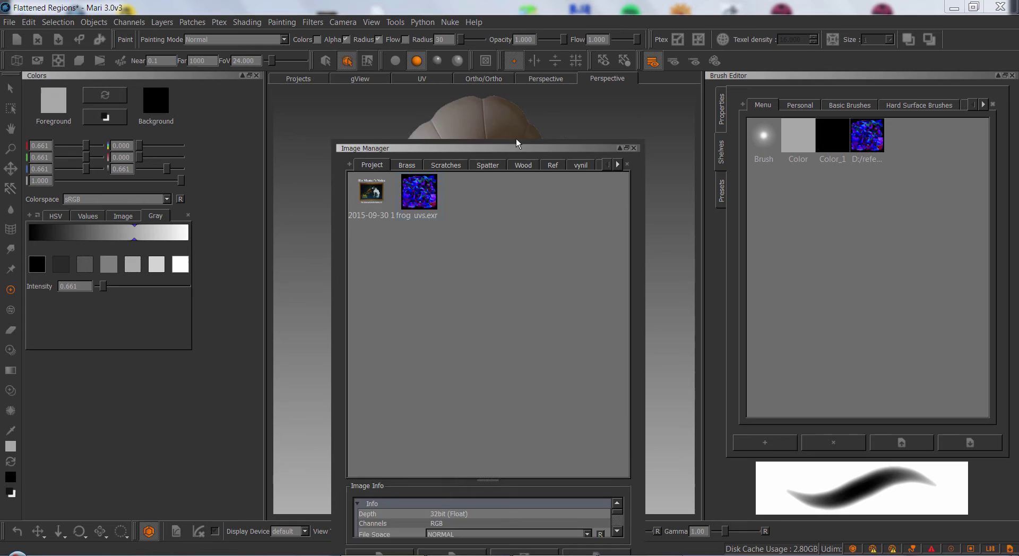
drag(516, 139, 519, 130)
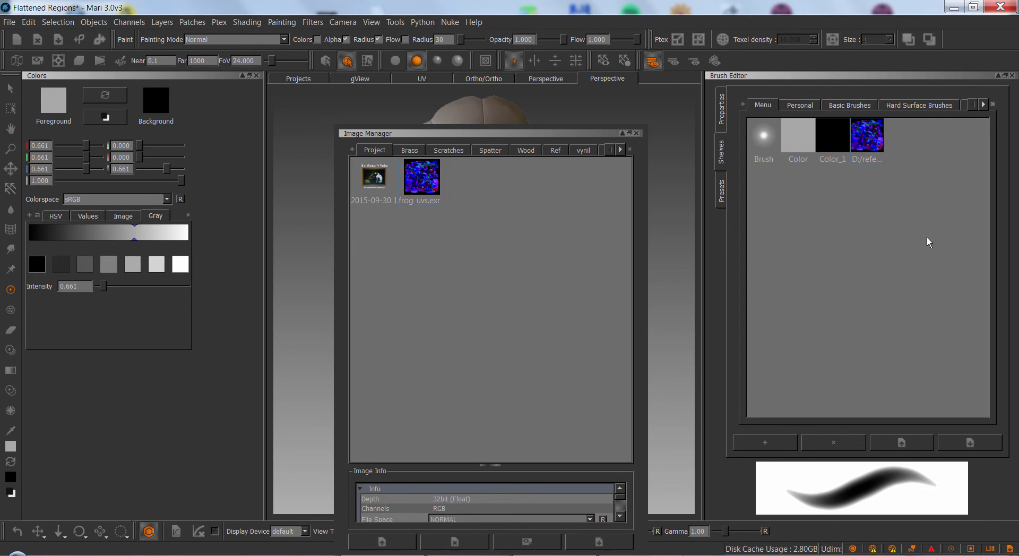
click(637, 133)
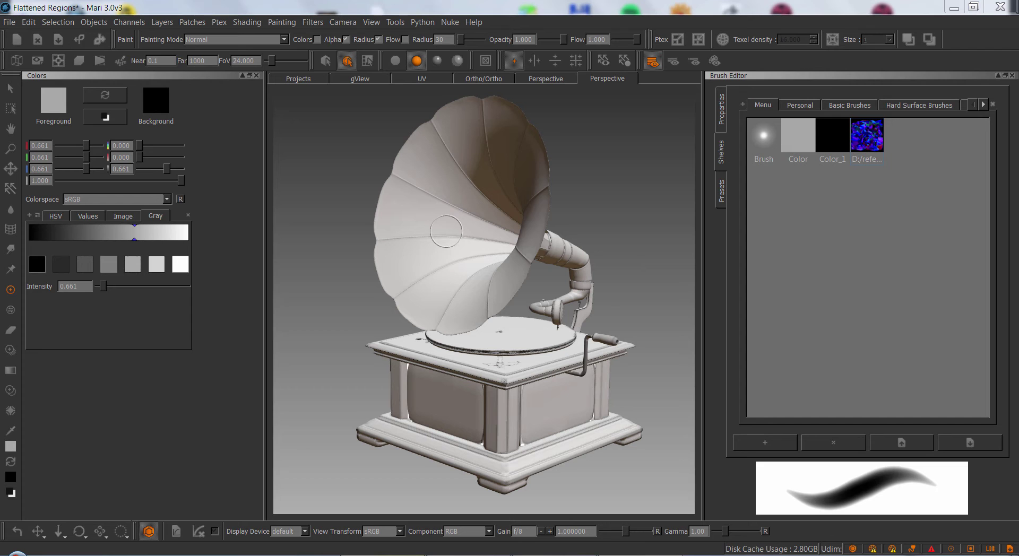
key(c)
key(space)
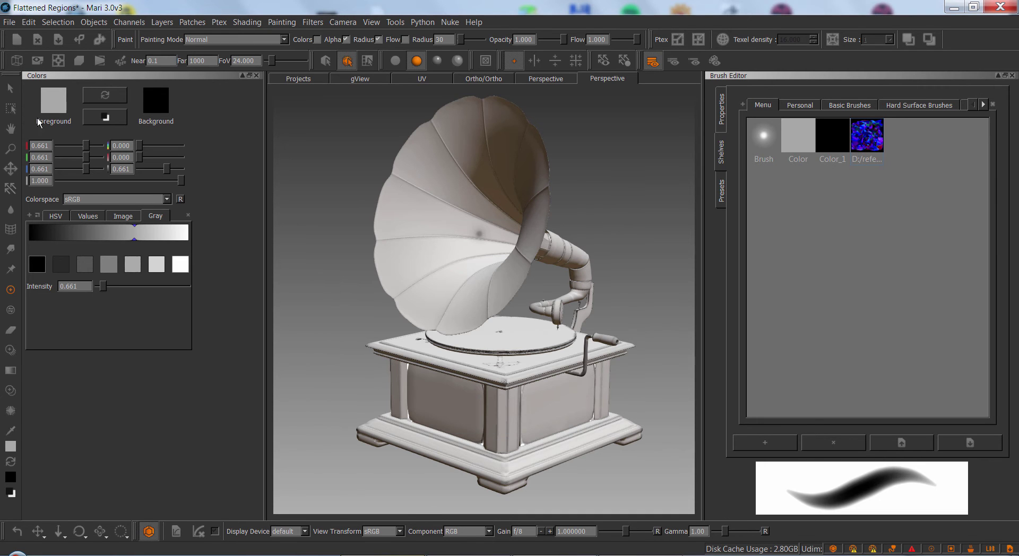
Float the Shelf palette in the centre and review its item options without changes.
right_click(8, 133)
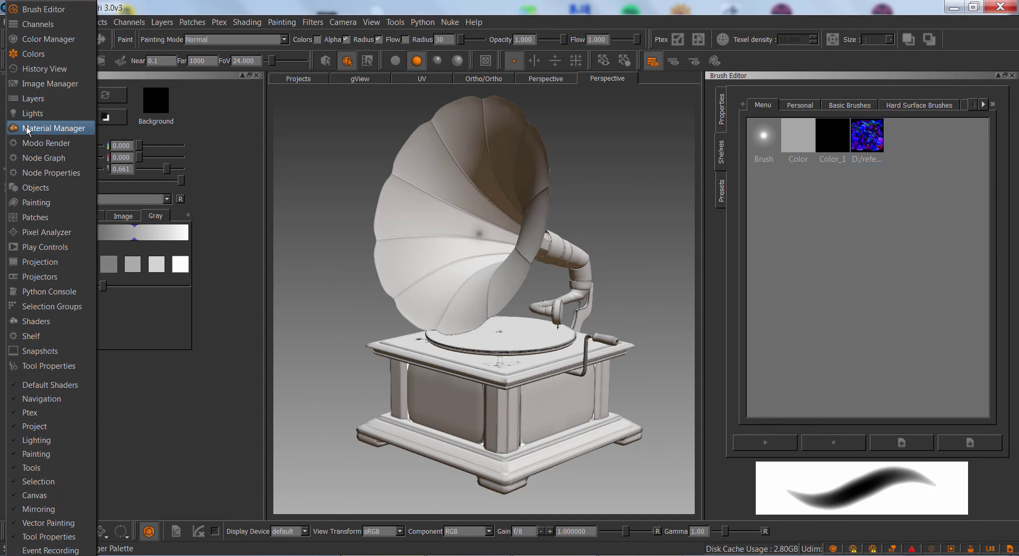
click(55, 336)
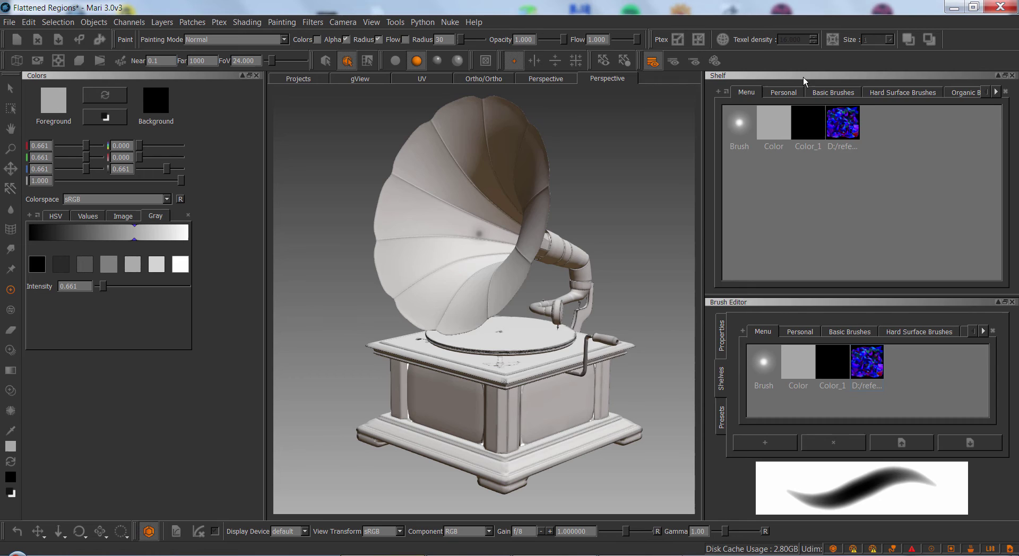
drag(803, 76, 413, 159)
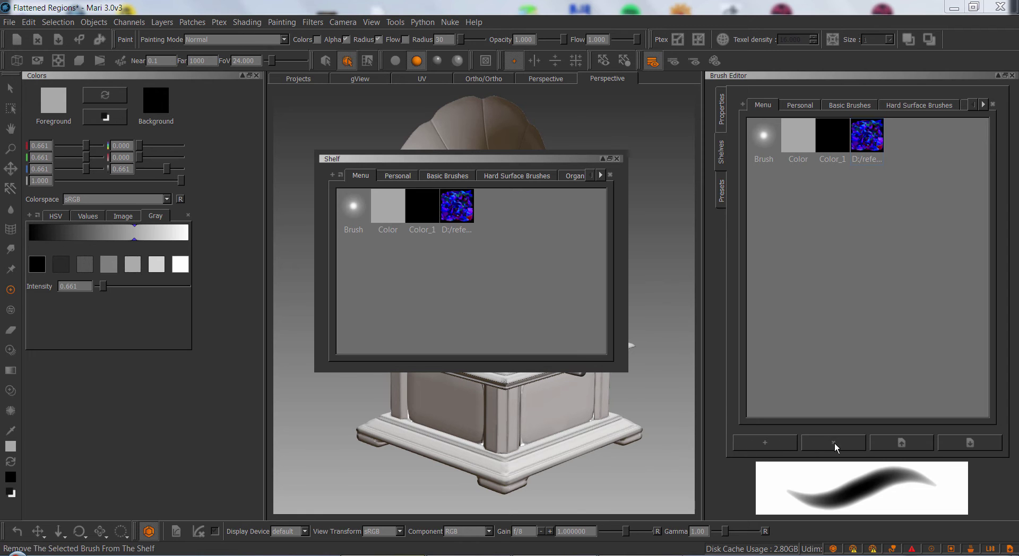
right_click(464, 268)
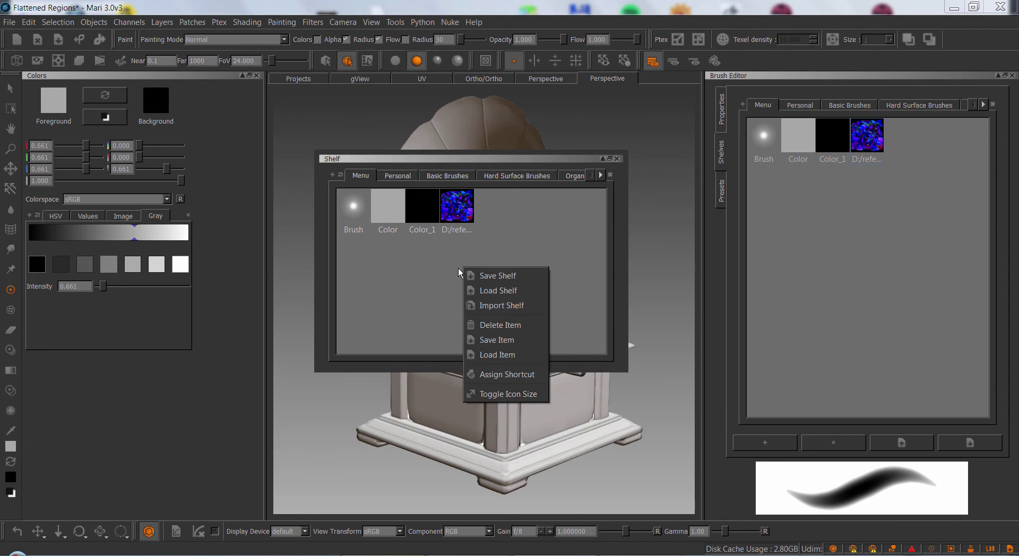
click(428, 264)
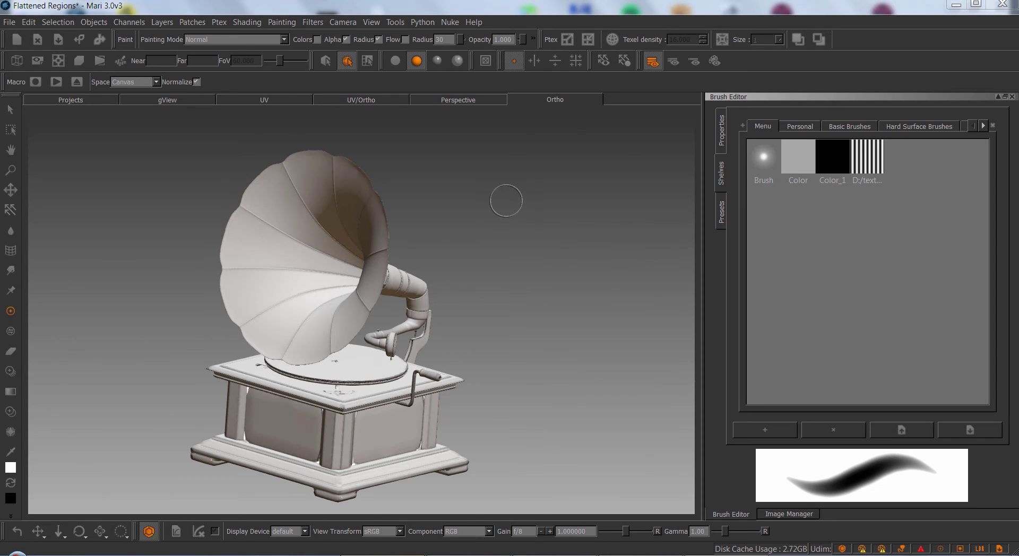
Search 'Pie' in the shortcuts manager to find the Pie Selector shortcut, then summon the pie menu.
key(Tab)
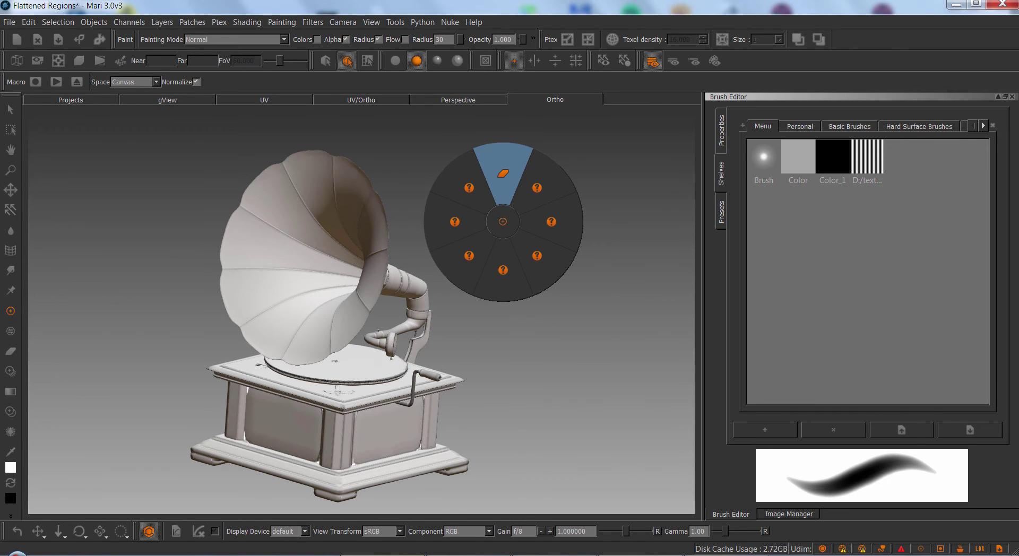
click(30, 22)
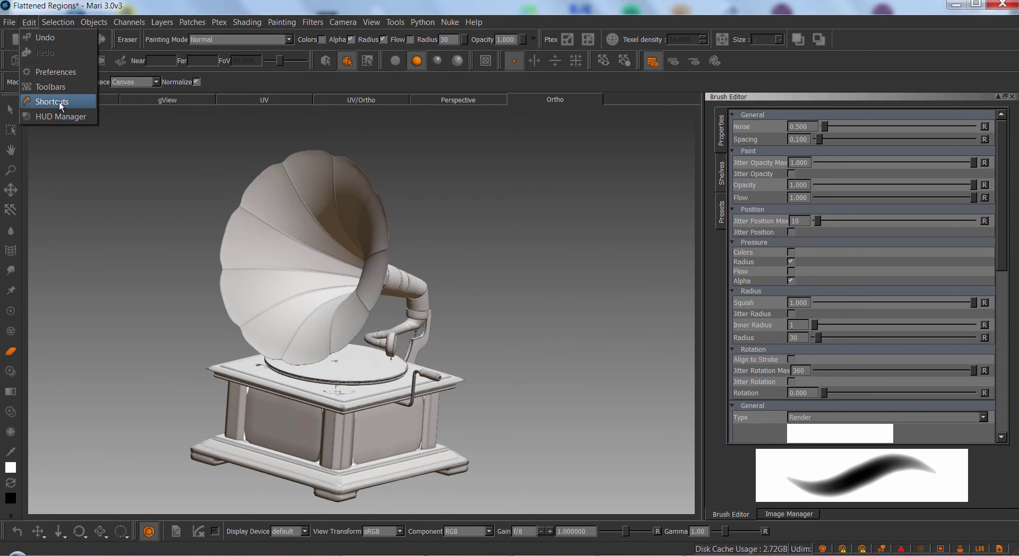
click(52, 101)
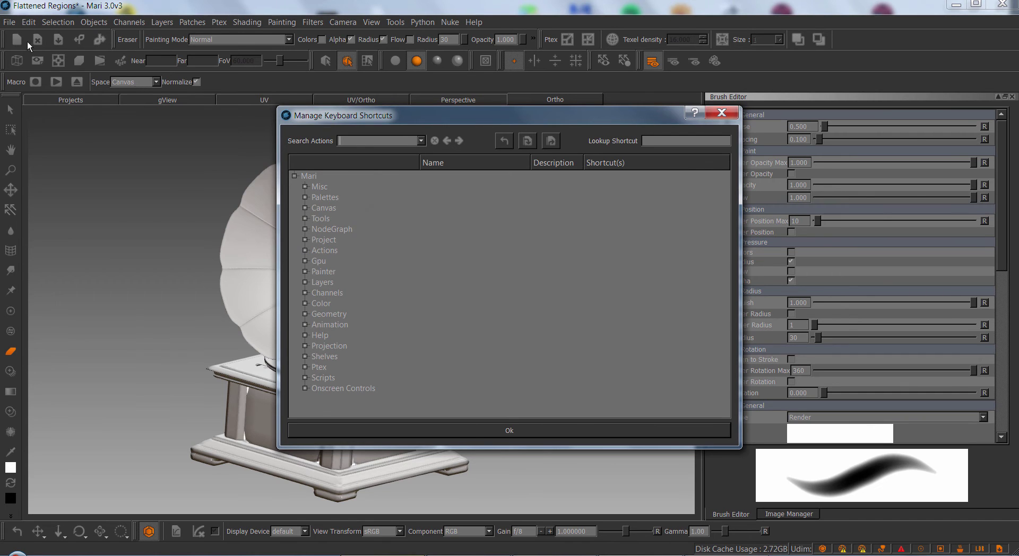
click(366, 142)
text(Pie)
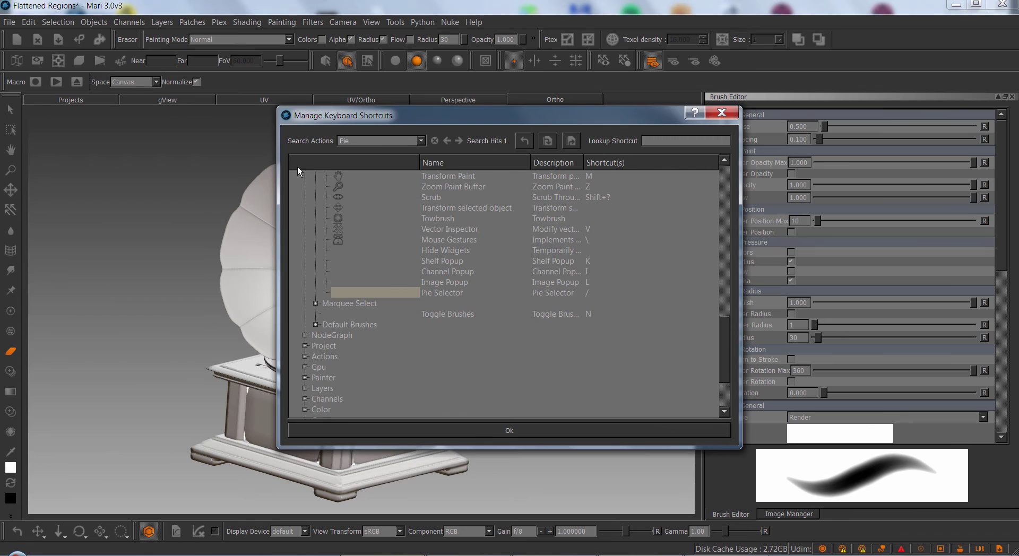
click(722, 113)
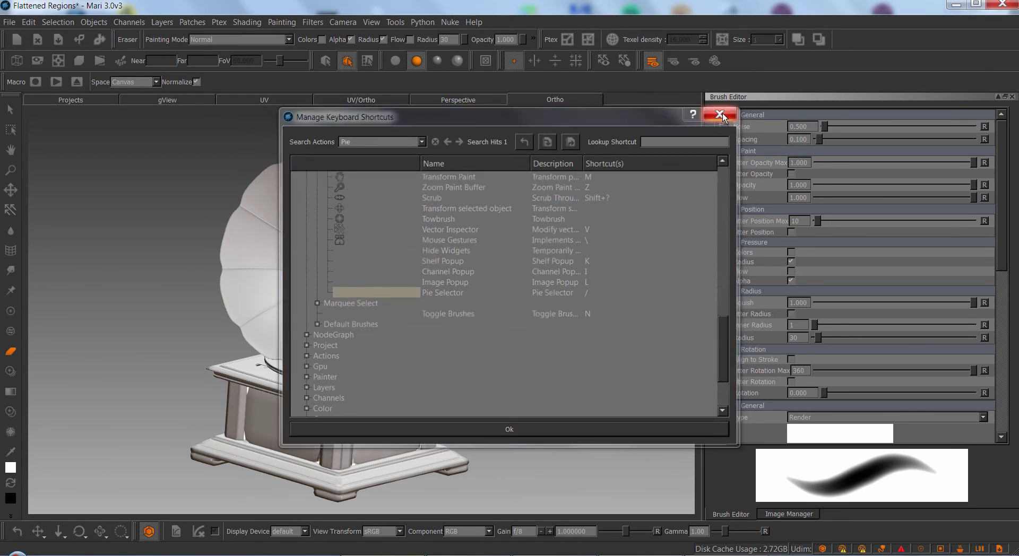
key(slash)
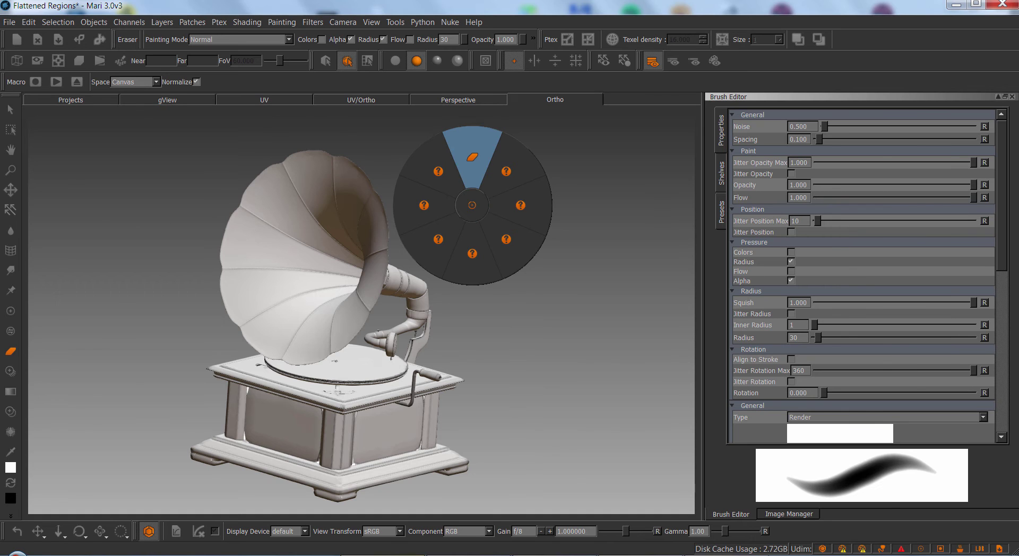
Switch back to the Paint tool and show the brush shelves in the Brush Editor.
click(472, 205)
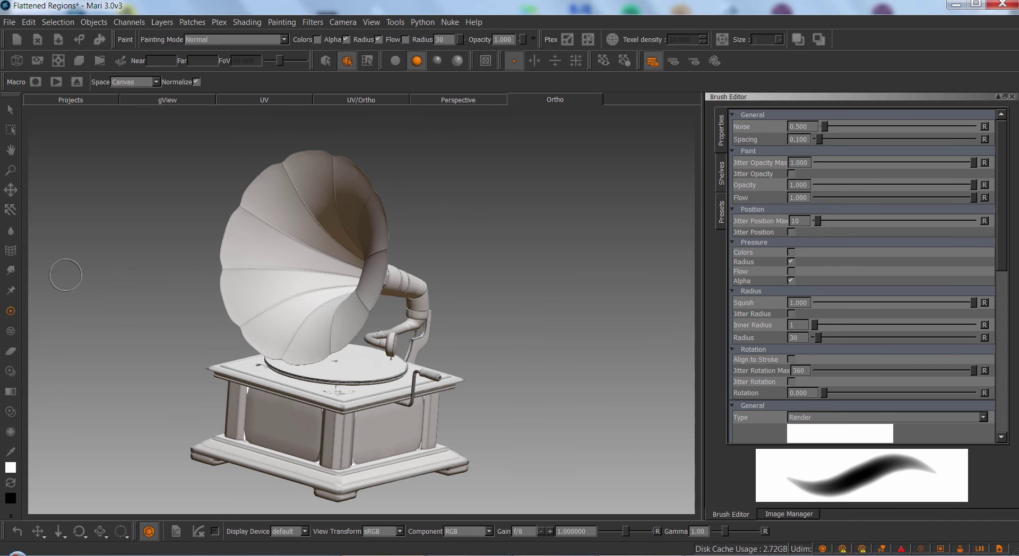
key(p)
key(p)
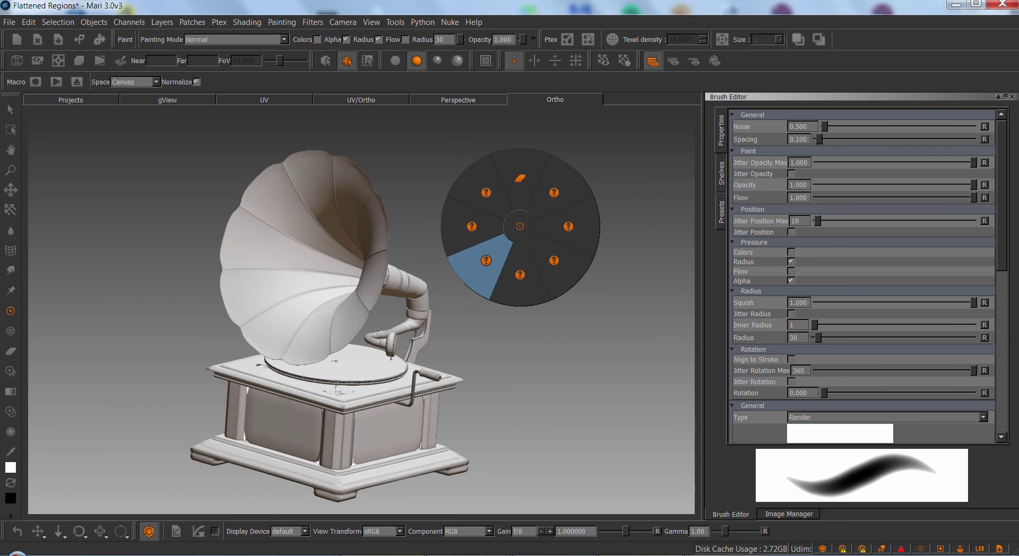
click(720, 173)
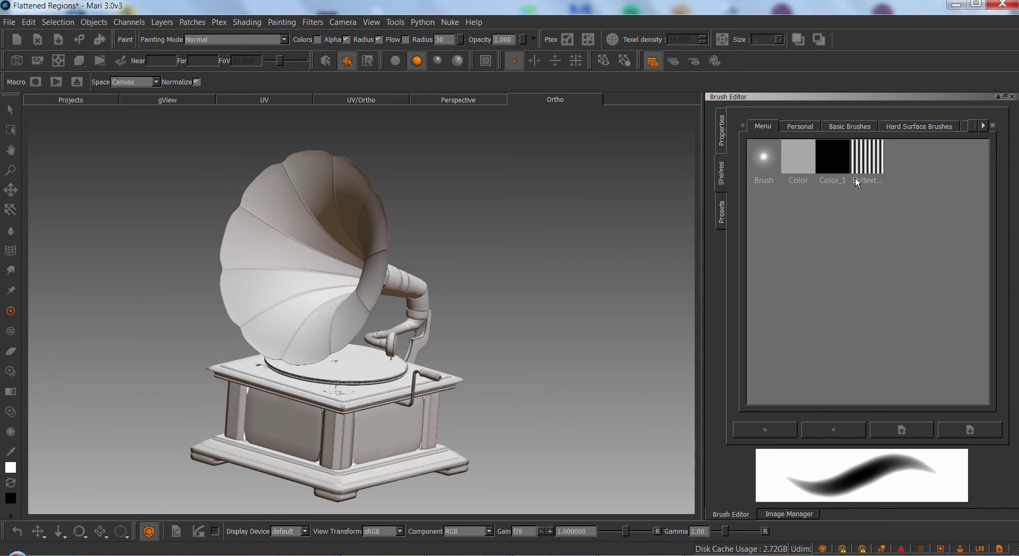
Rename the first three Menu shelf items to 1, 2 and 3 and check them in the pie selector.
double_click(765, 181)
key(BackSpace)
double_click(797, 178)
text(2)
double_click(835, 182)
text(3)
key(Return)
key(shift+s)
key(shift+s)
key(shift+s)
Rename the striped texture item to 4, verify it in the pie selector, then dismiss it.
double_click(864, 181)
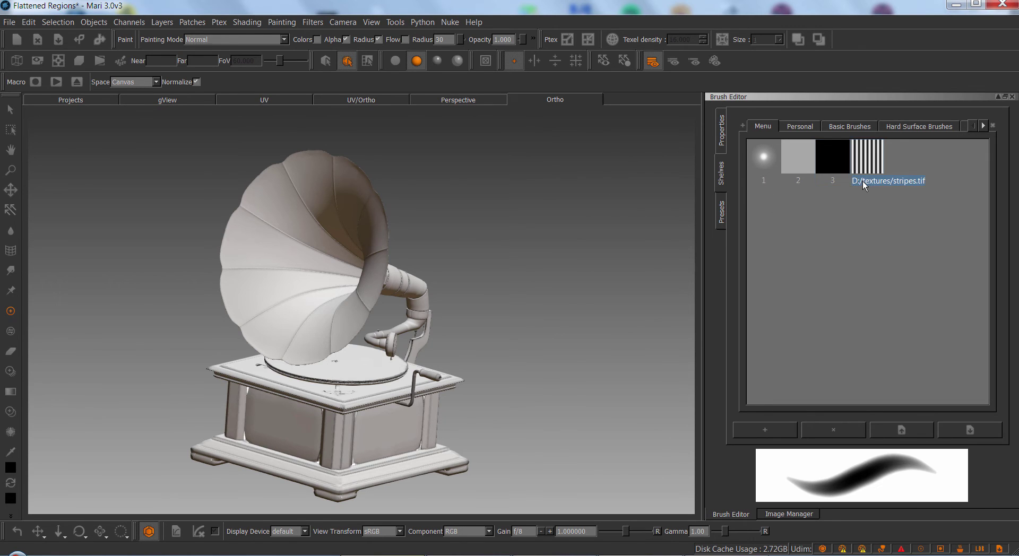
text(4)
key(Return)
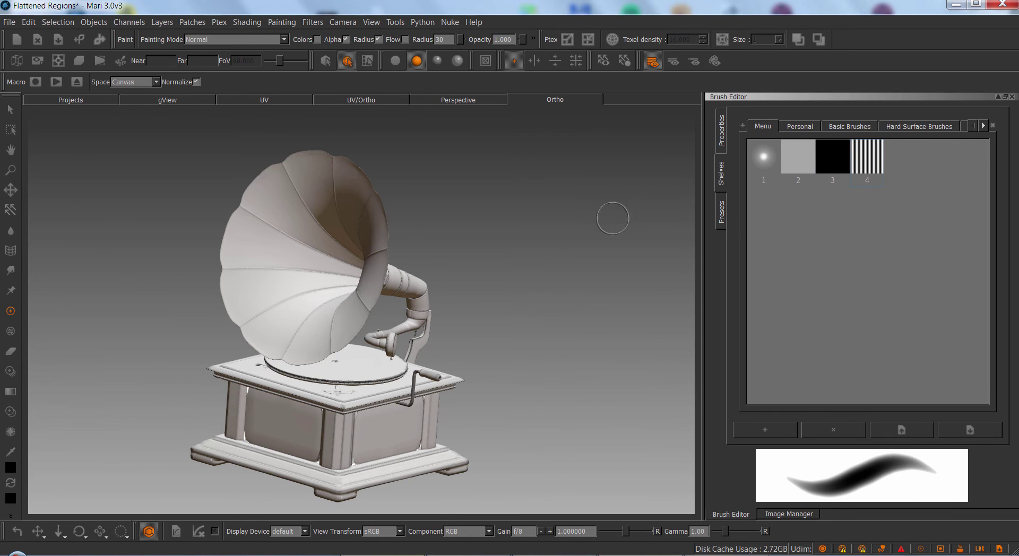
key(q)
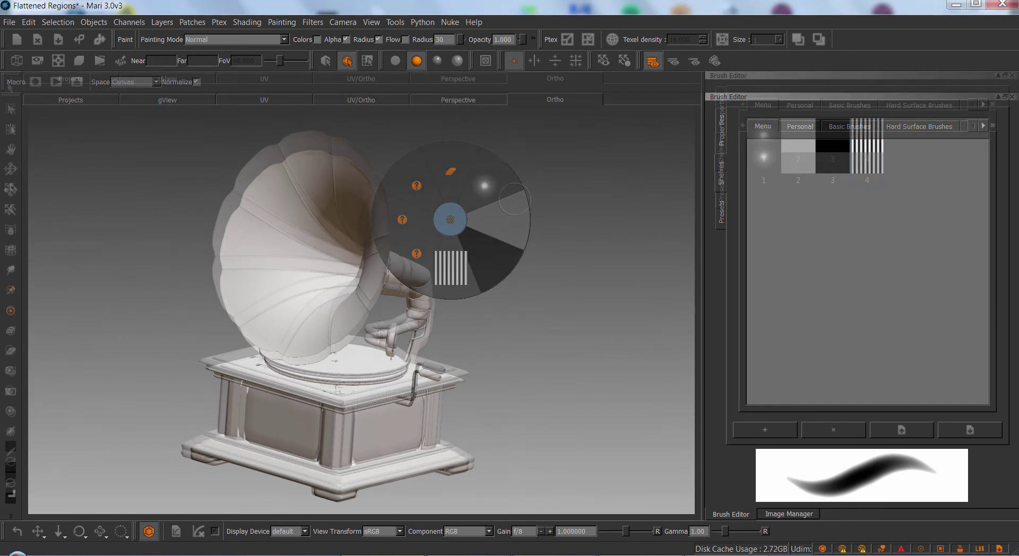
key(Escape)
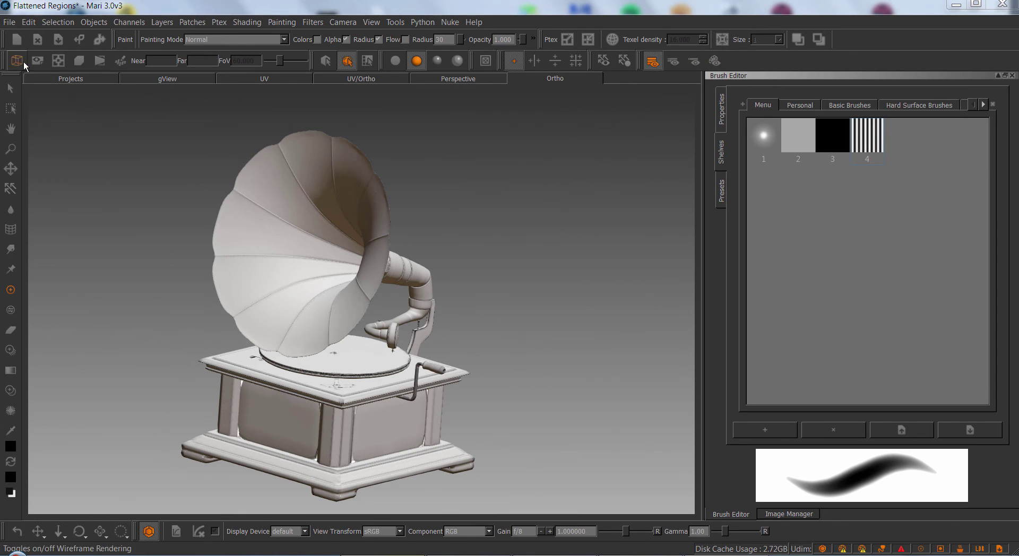
Close the Brush Editor and Image Manager palettes and create a custom toolbar named Test.
click(1012, 76)
click(1012, 76)
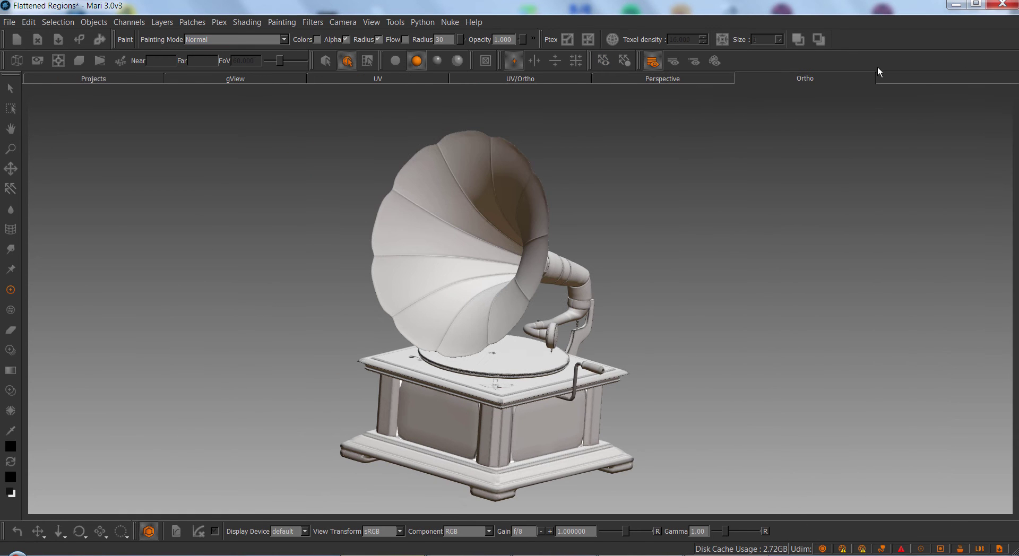
click(28, 22)
click(54, 85)
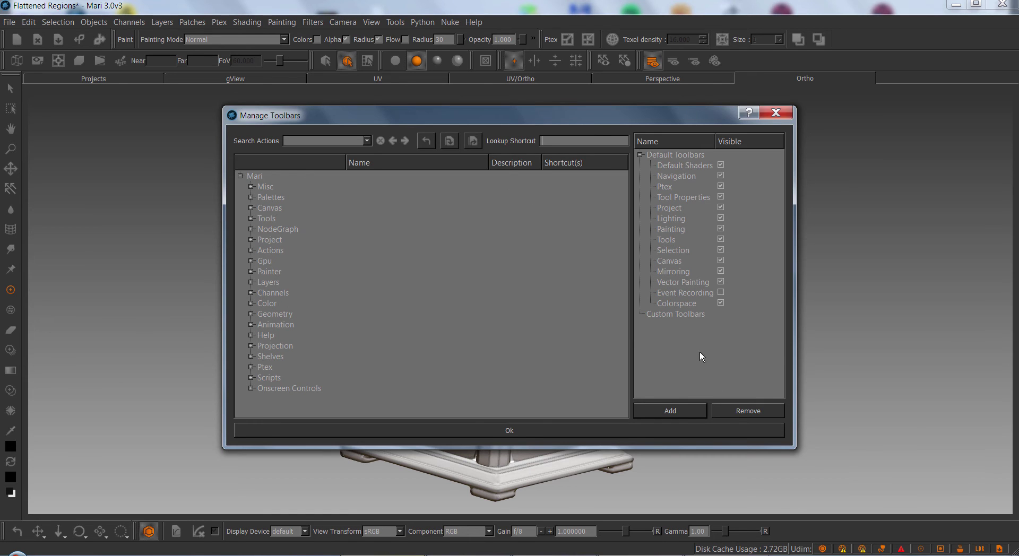
click(683, 413)
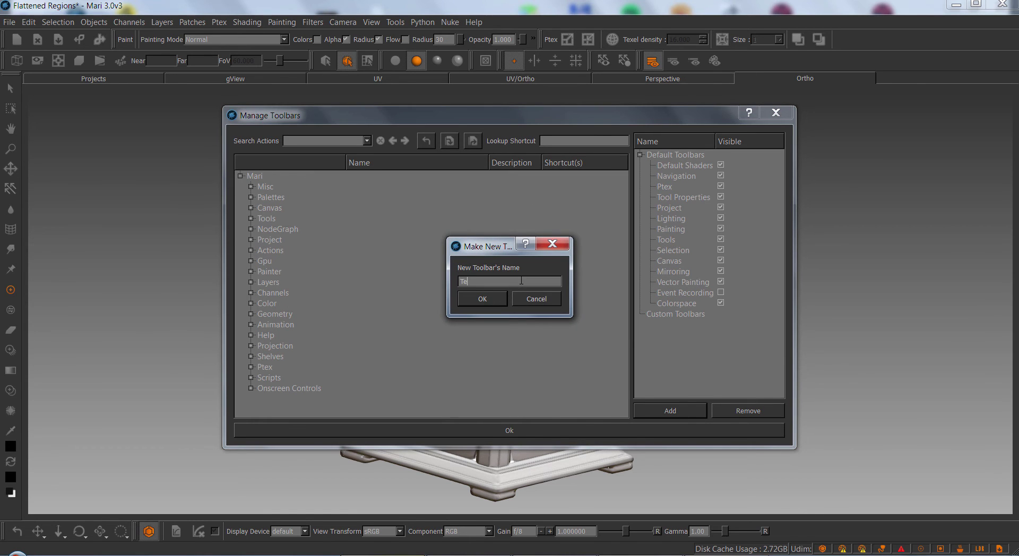
text(Test)
click(477, 299)
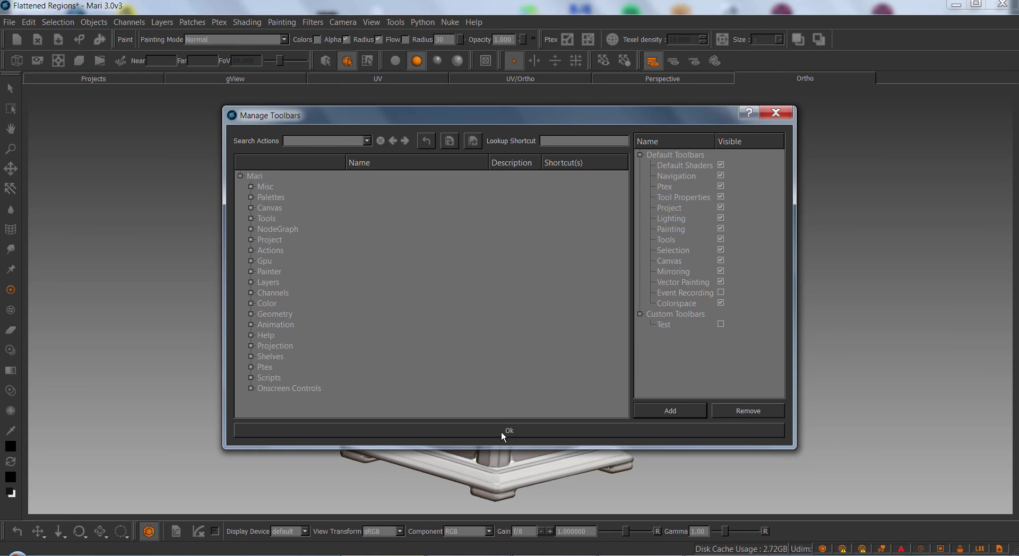
click(501, 430)
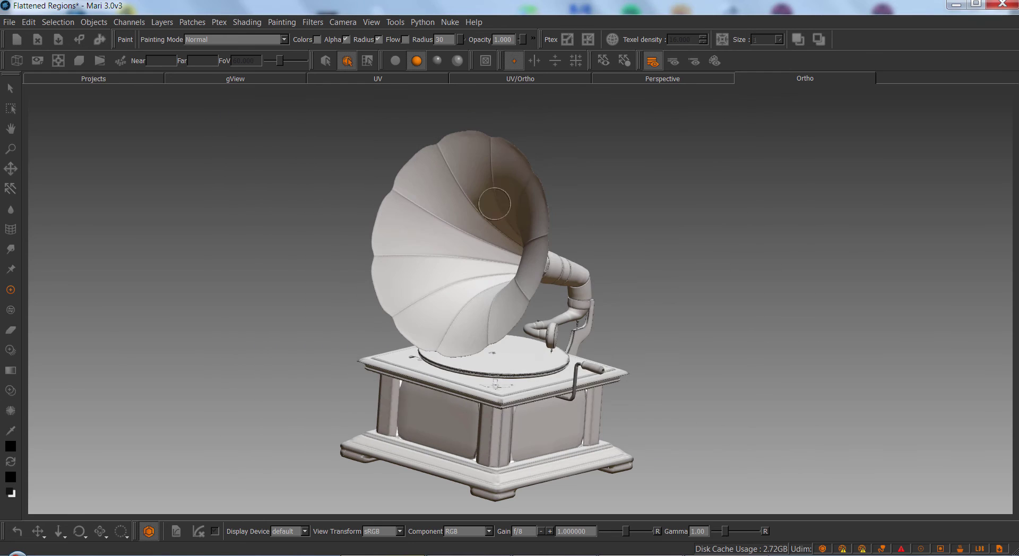
Show the empty Test toolbar and dock it at the end of the second row.
right_click(771, 60)
click(891, 12)
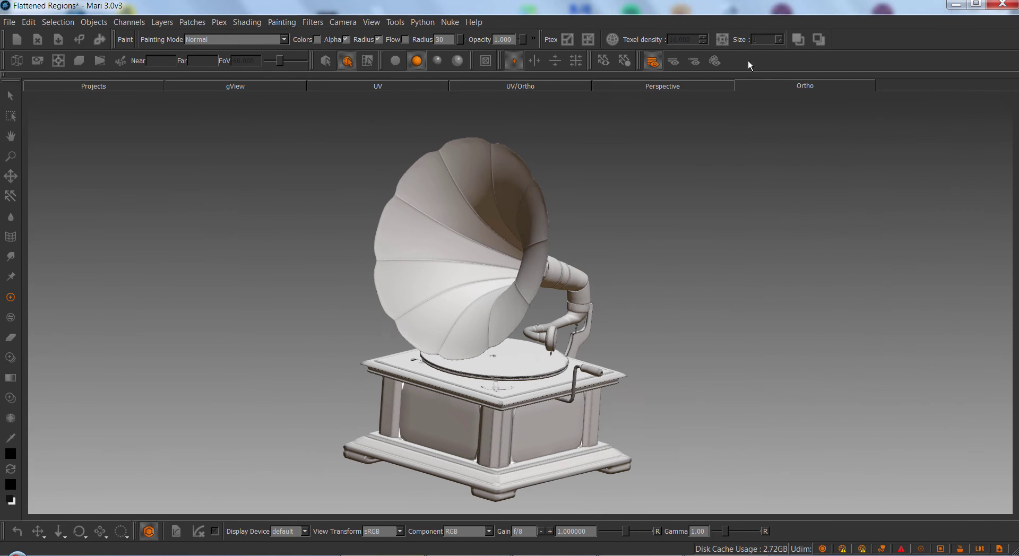
drag(7, 81, 752, 65)
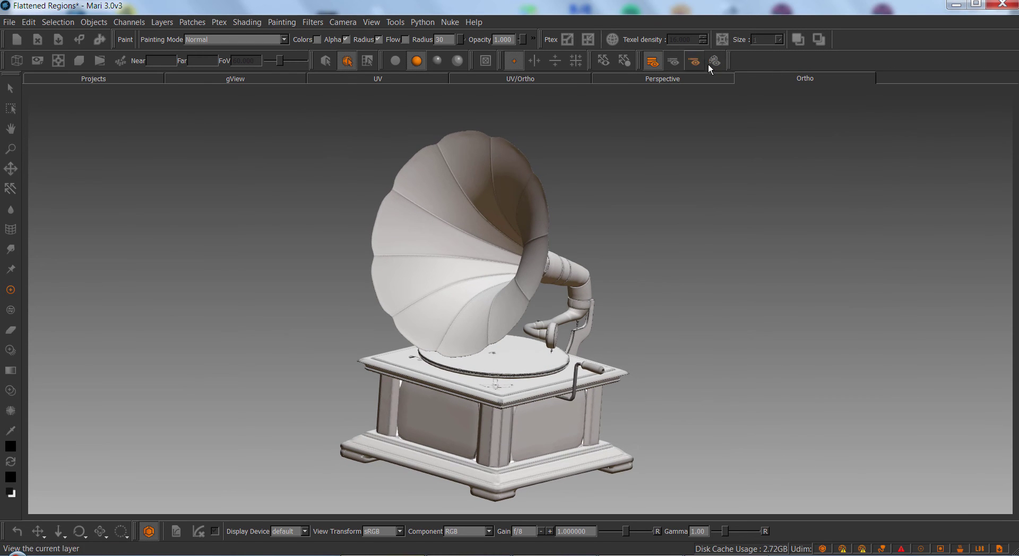
Add Menu shelf items 1 and 2 to the Test toolbar.
click(29, 21)
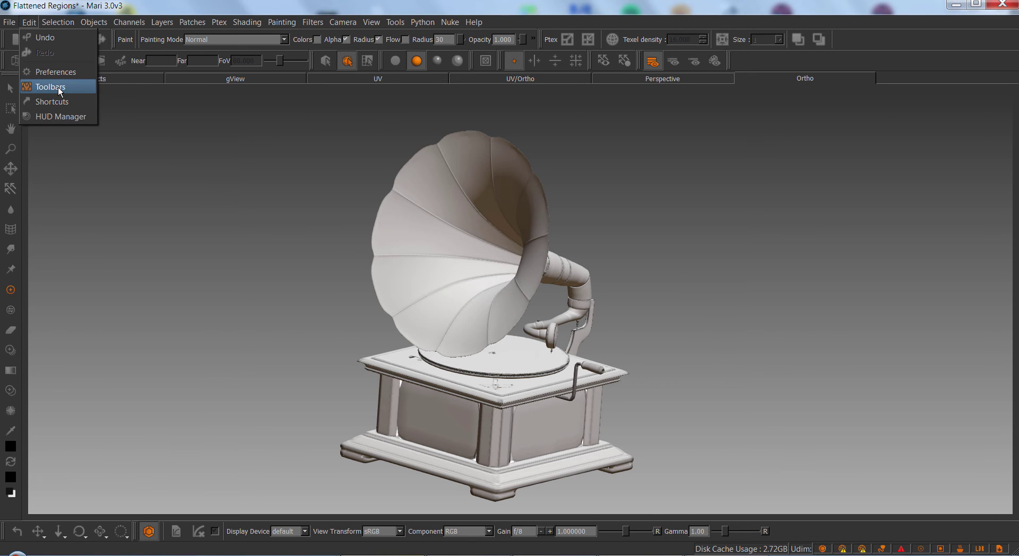
click(51, 86)
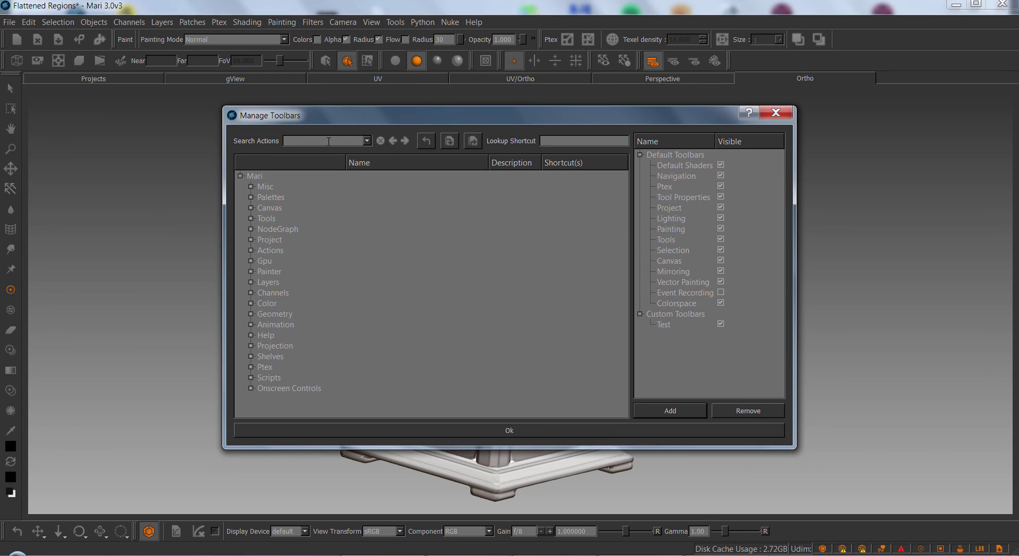
click(250, 356)
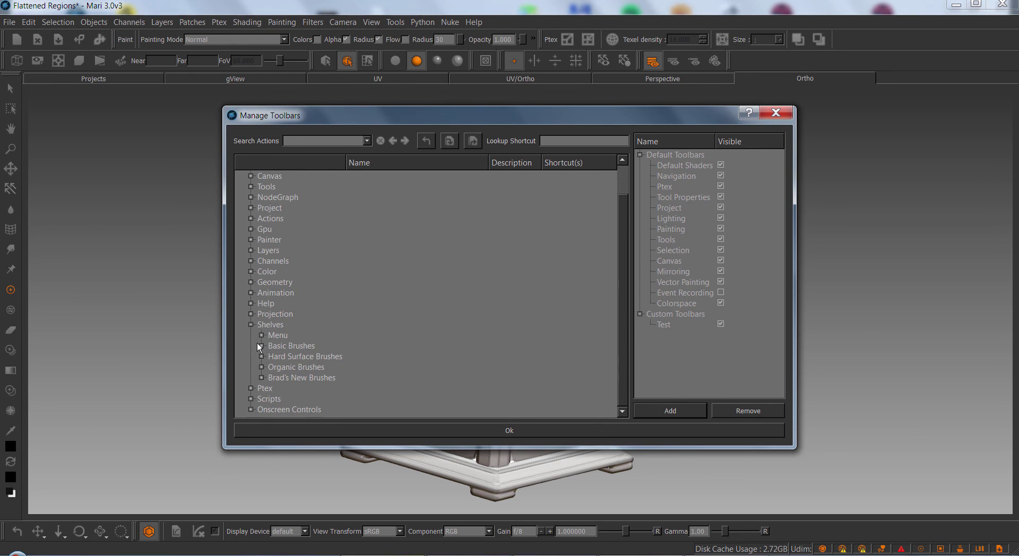
click(262, 338)
click(519, 308)
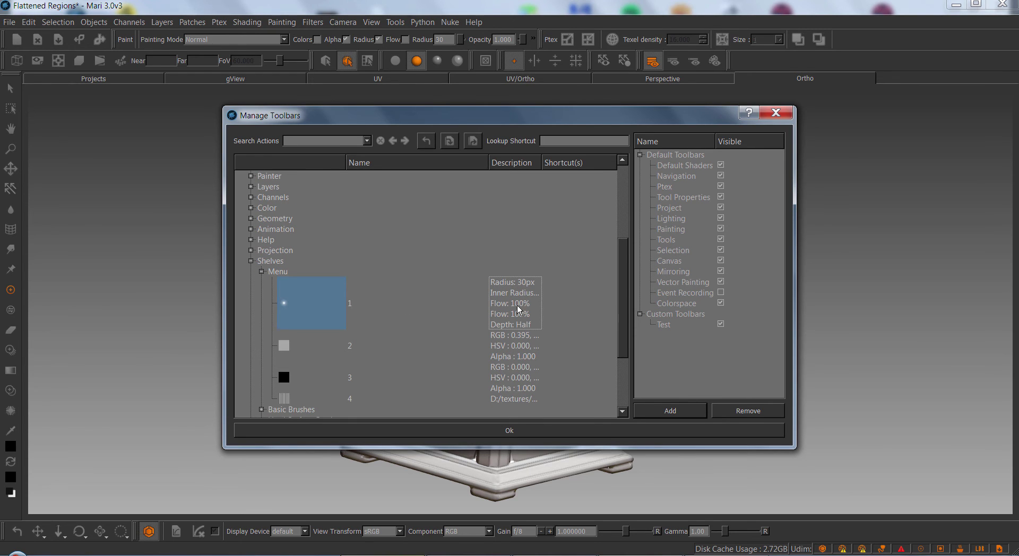
mouse_move(519, 306)
mouse_down()
mouse_move(756, 74)
mouse_move(744, 61)
mouse_up()
drag(510, 348, 771, 61)
click(627, 431)
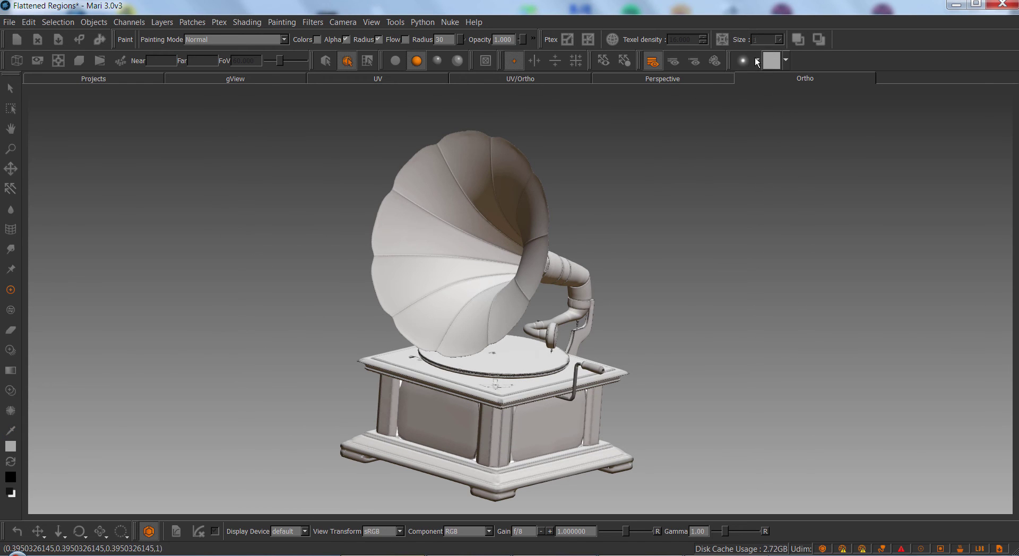
Reopen the toolbar manager and drag an item from the Menu shelf actions onto the toolbar.
click(27, 23)
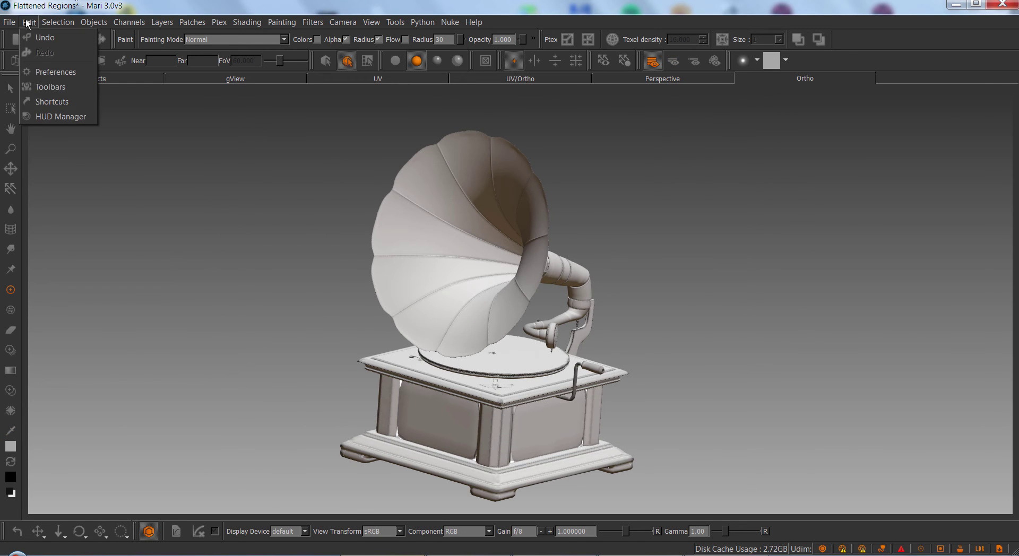
click(62, 88)
click(251, 356)
scroll(260, 354, down, 1)
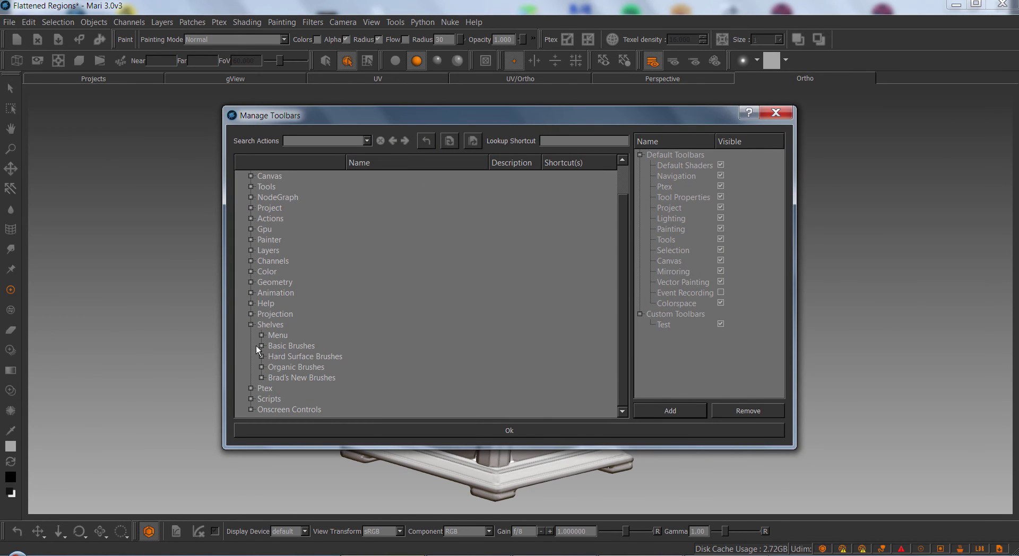
click(260, 338)
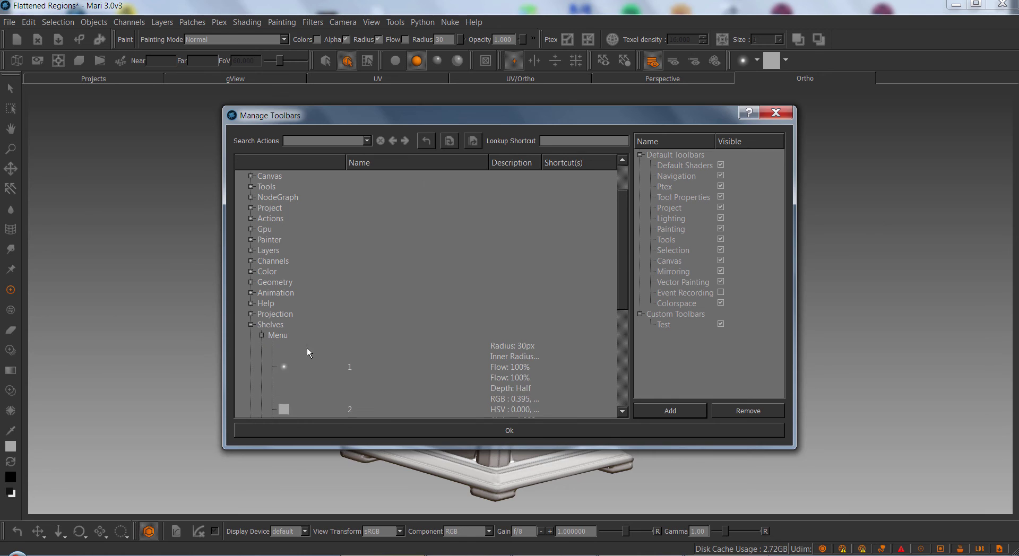
scroll(324, 354, down, 3)
mouse_move(347, 366)
mouse_down()
mouse_move(446, 332)
mouse_move(829, 72)
mouse_move(799, 62)
mouse_up()
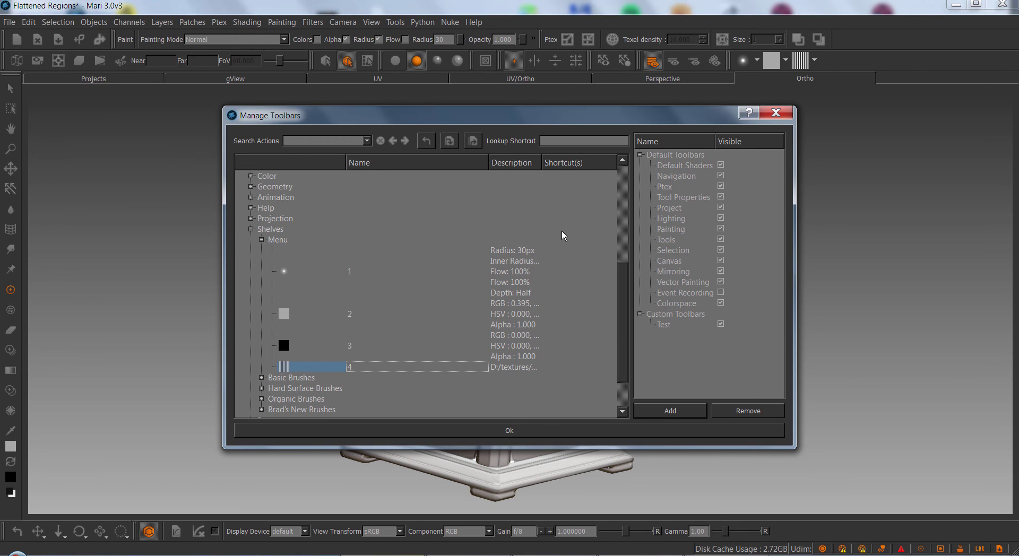
click(251, 230)
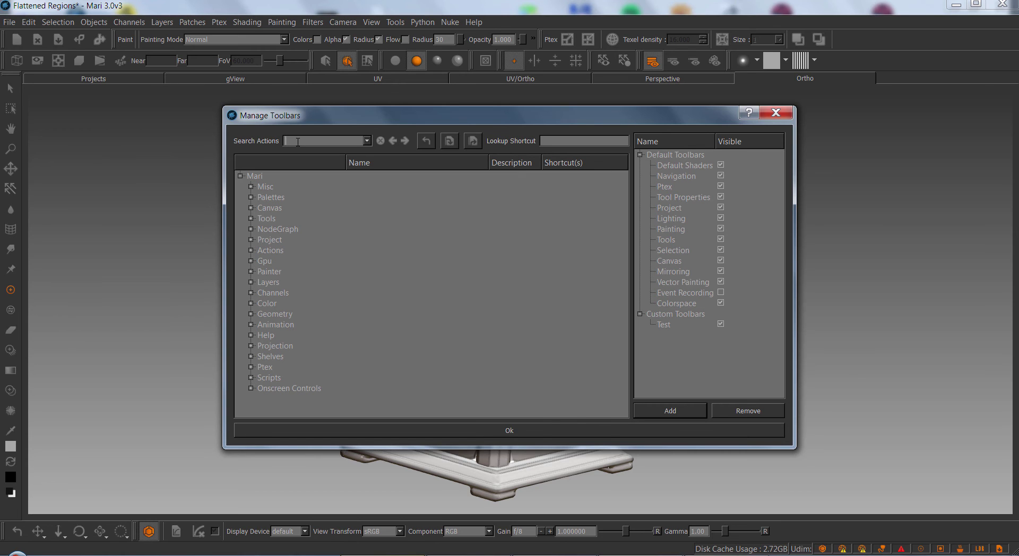
Search 'Blend' and add the Clear Mode action to the Test toolbar.
text(Blend)
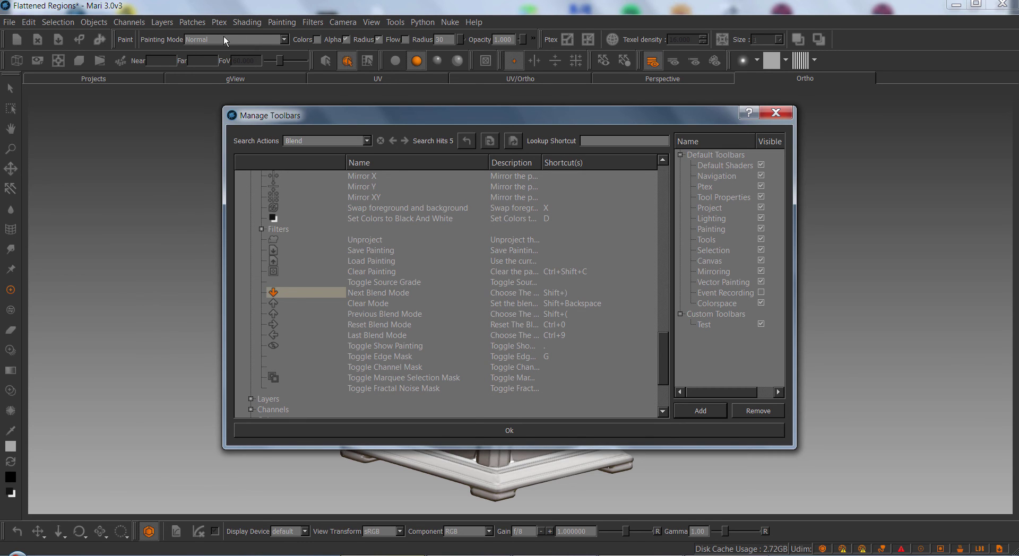
click(383, 305)
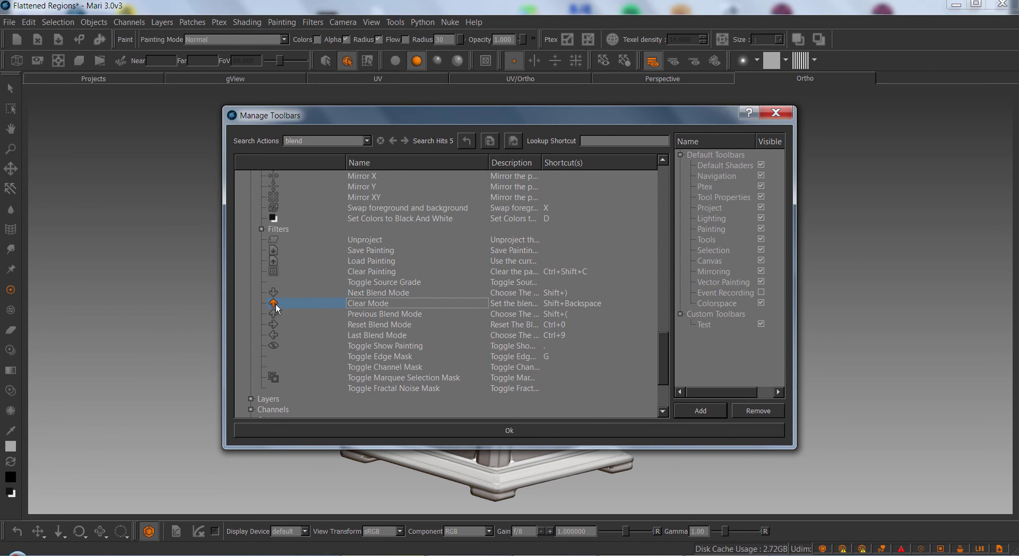
drag(276, 305, 830, 61)
click(615, 431)
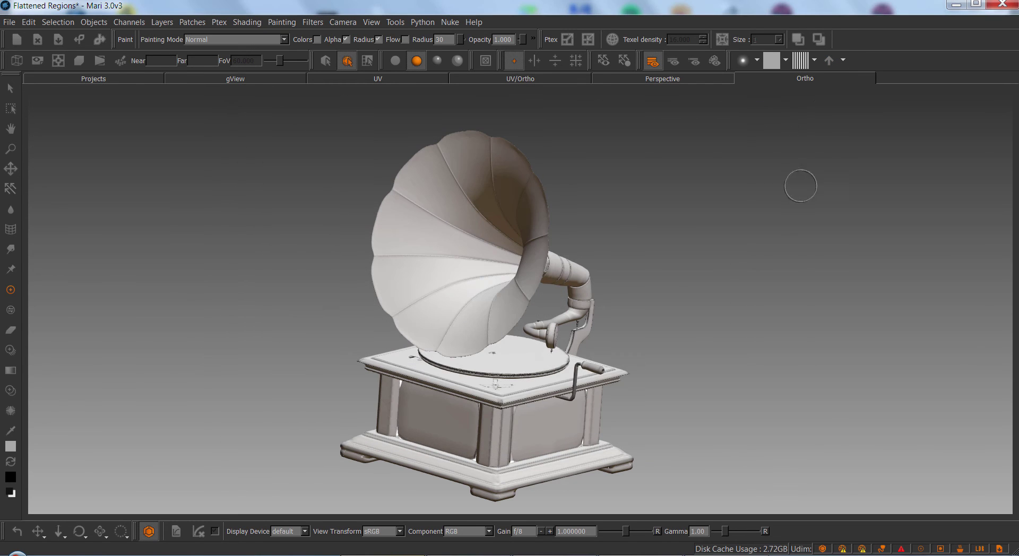
Toggle the Clear Mode button on and back to Normal, then open the Channels palette.
click(830, 62)
click(830, 61)
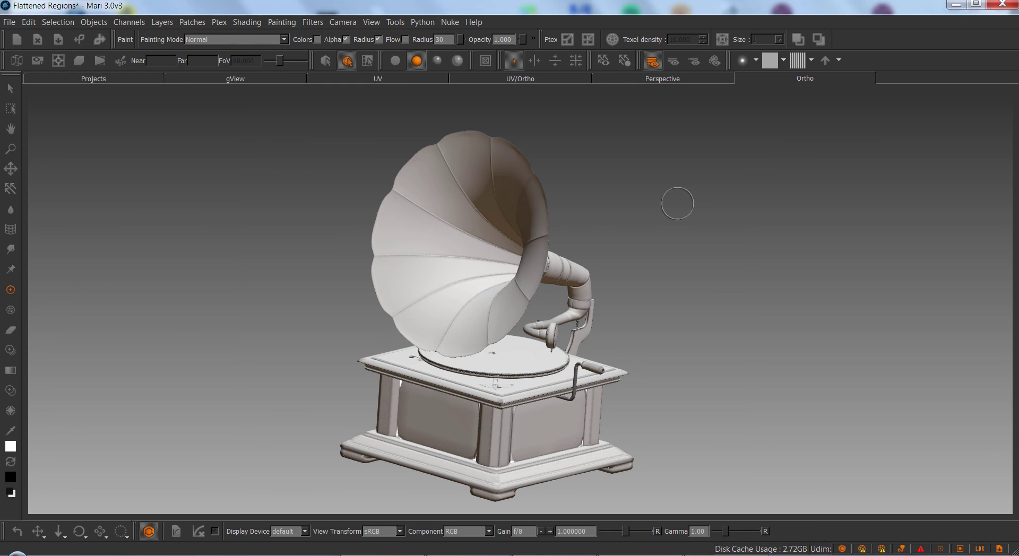
right_click(13, 157)
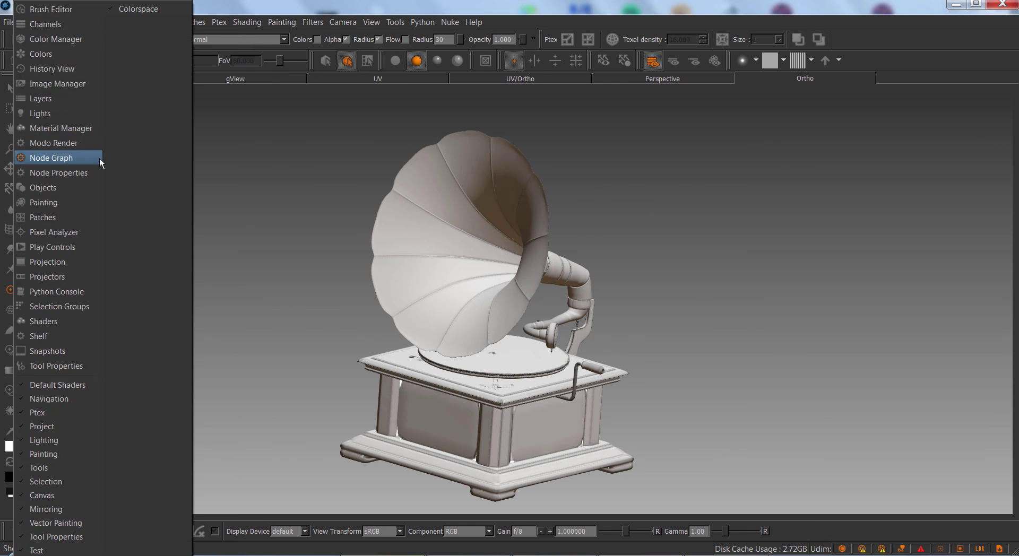
click(51, 27)
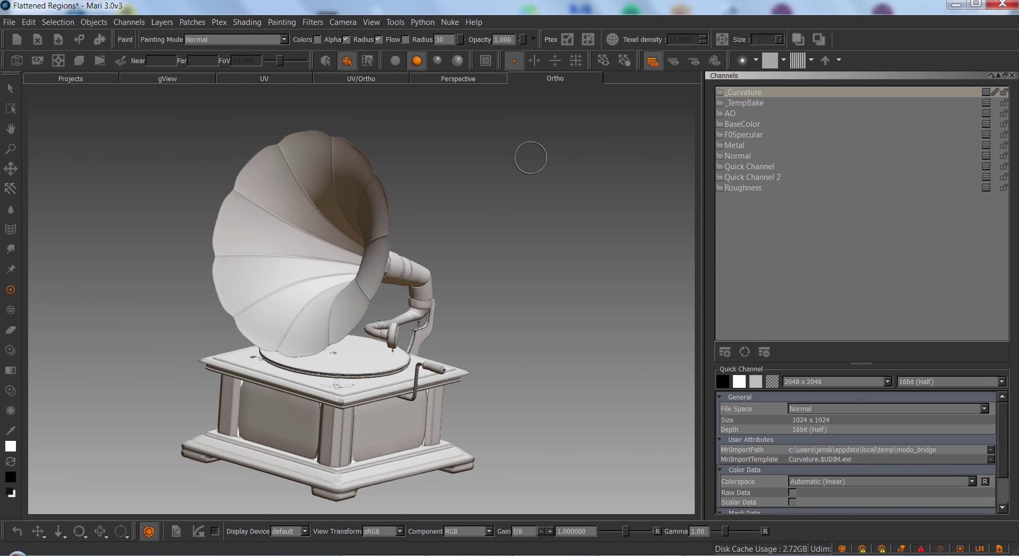
key(q)
Open the Layers palette, preview Normal and Metal channels, return to _Curvature, and float the palette.
right_click(11, 152)
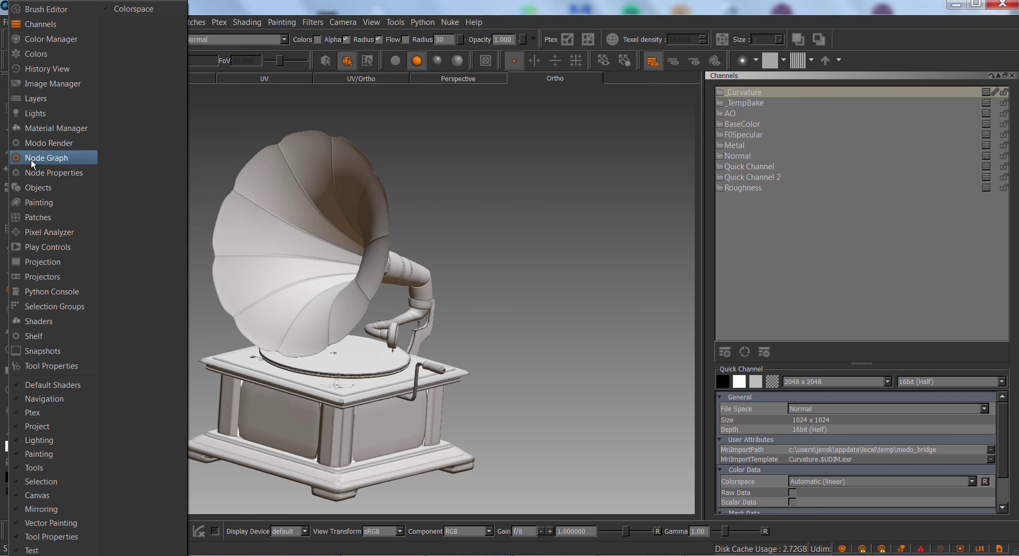
click(58, 98)
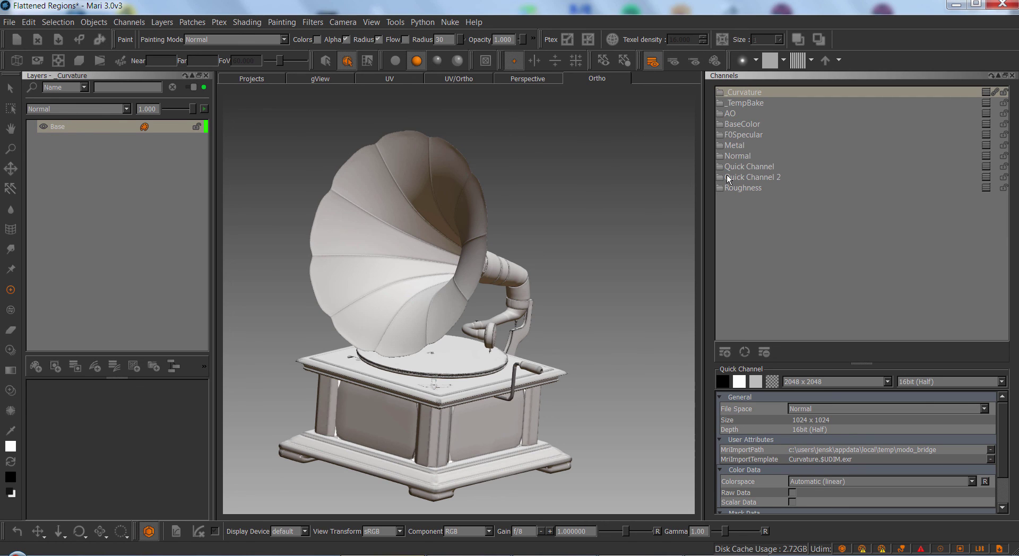
click(744, 155)
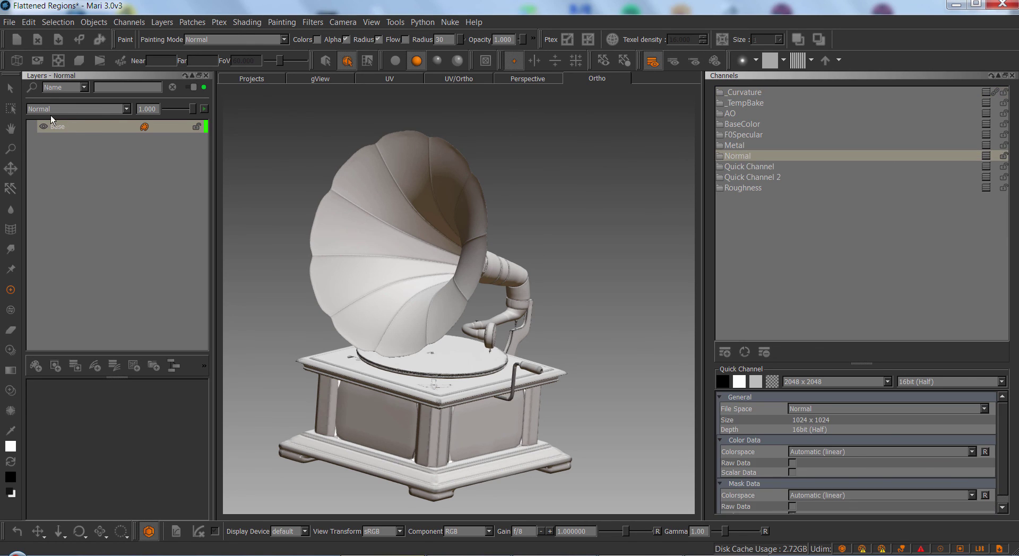
click(742, 145)
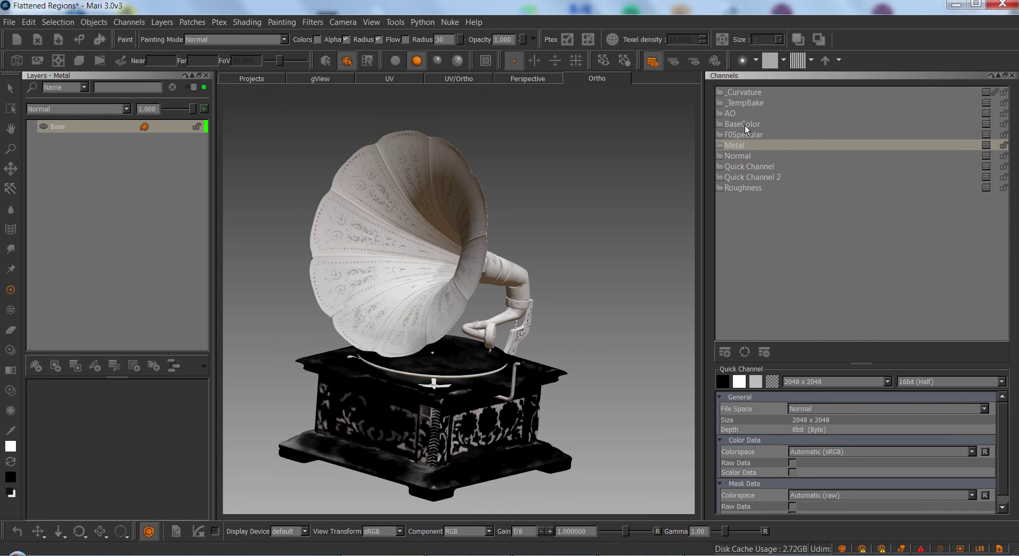
click(754, 93)
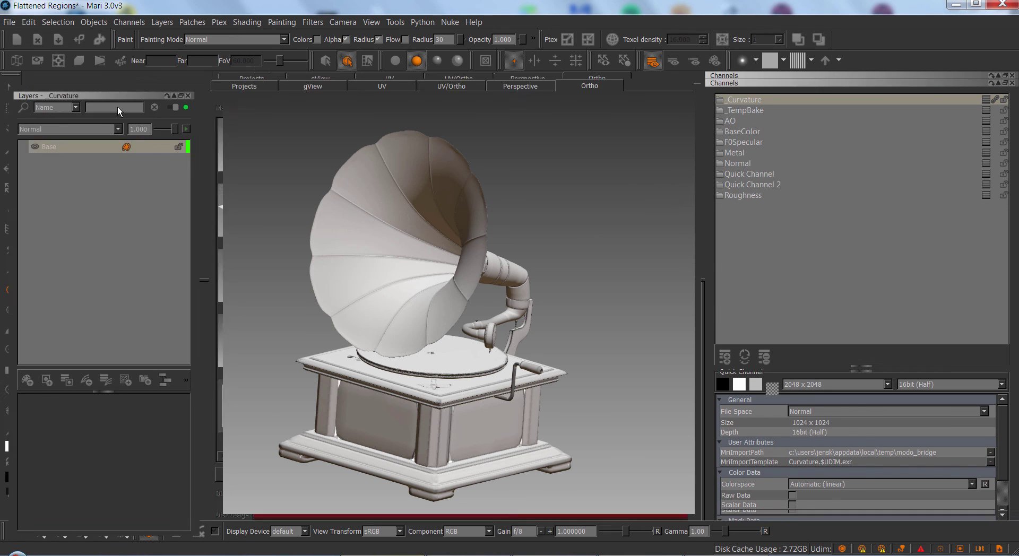
drag(115, 75, 58, 187)
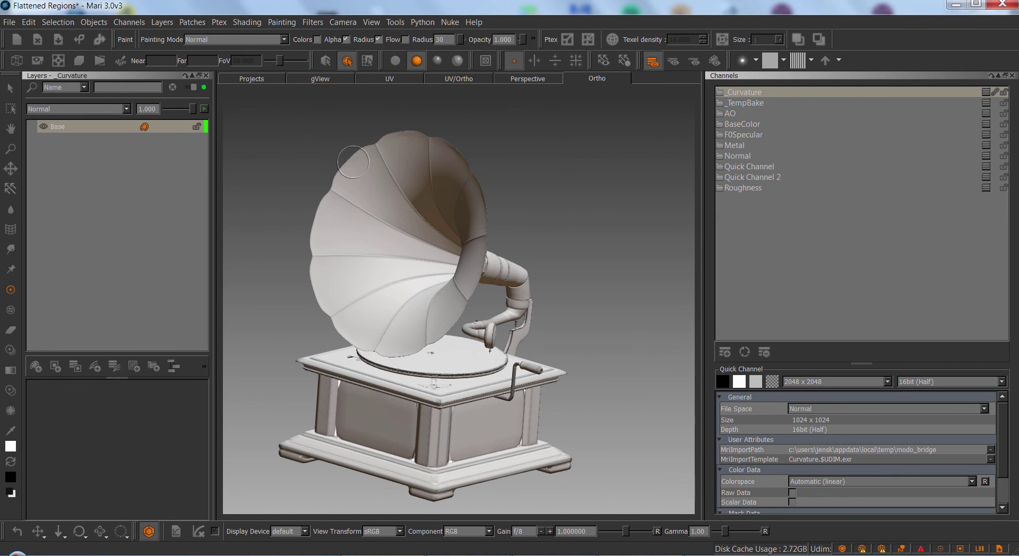
Open the _Curvature layer stack in its own palette, dock it with Channels, then float it again.
click(986, 92)
drag(960, 101, 655, 160)
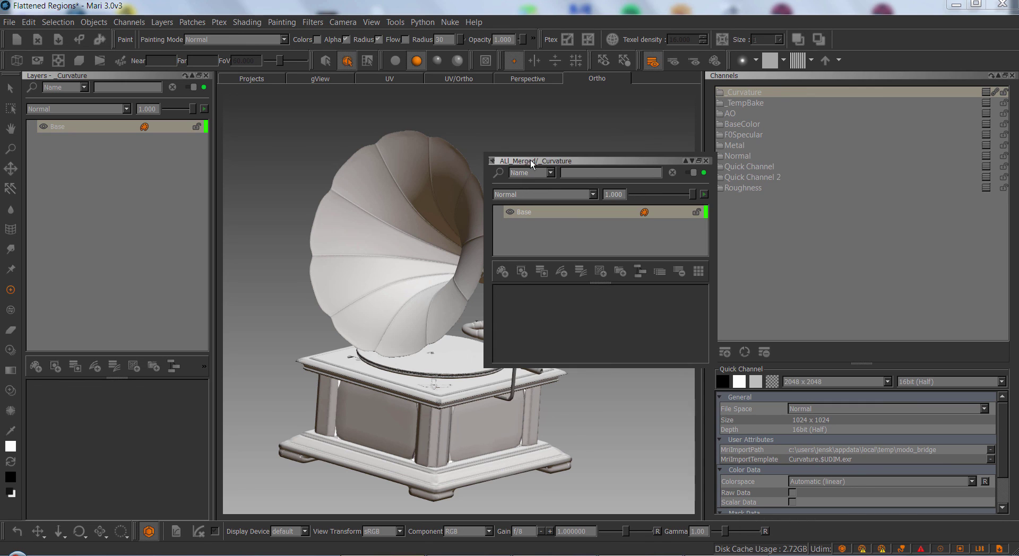
drag(530, 160, 806, 170)
drag(811, 74, 507, 173)
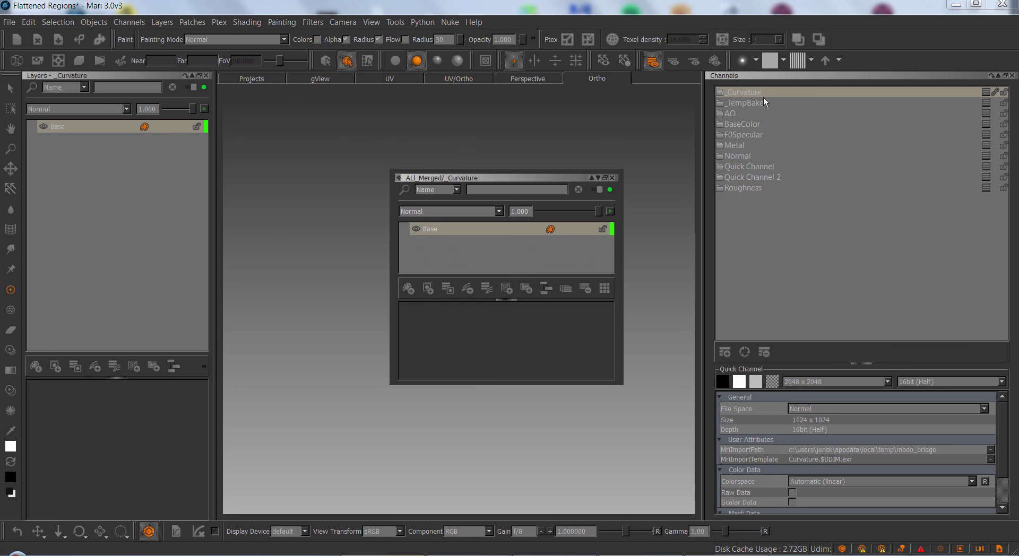
Open the Metal layer stack in a floating palette beside _Curvature and select its Base layer.
click(985, 145)
drag(939, 151, 291, 203)
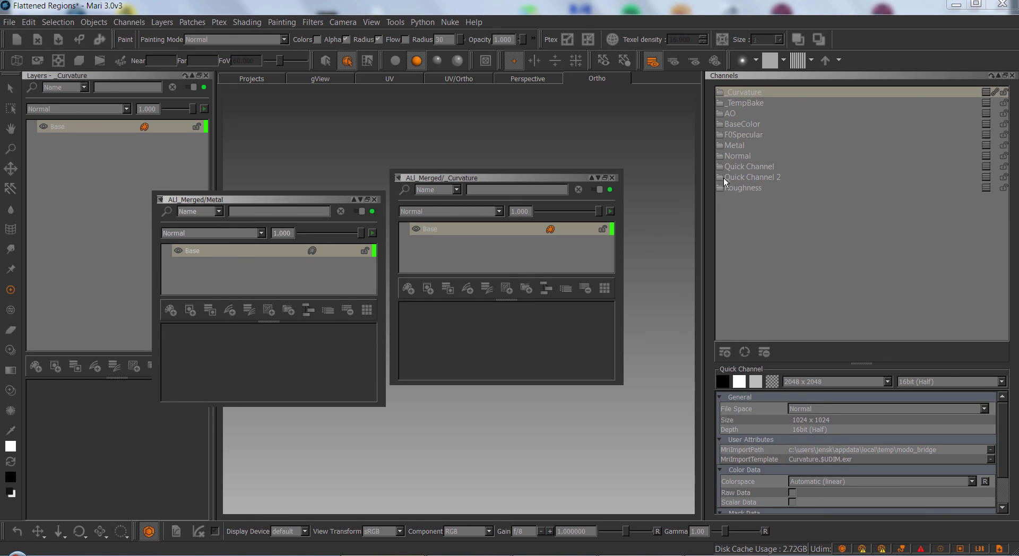
click(258, 255)
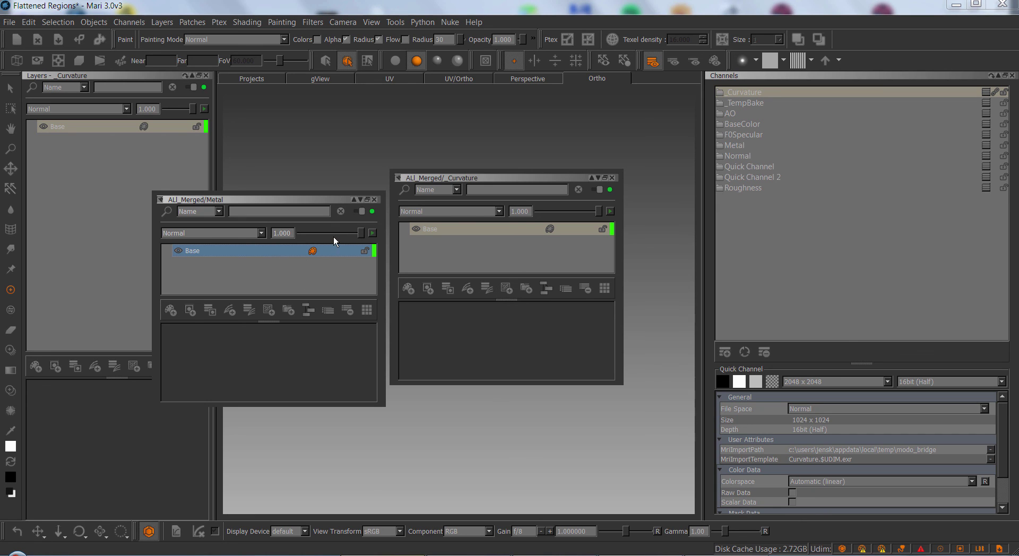
Inspect the Base layer's context menu a few times, then close the floating Metal layer palette.
right_click(288, 252)
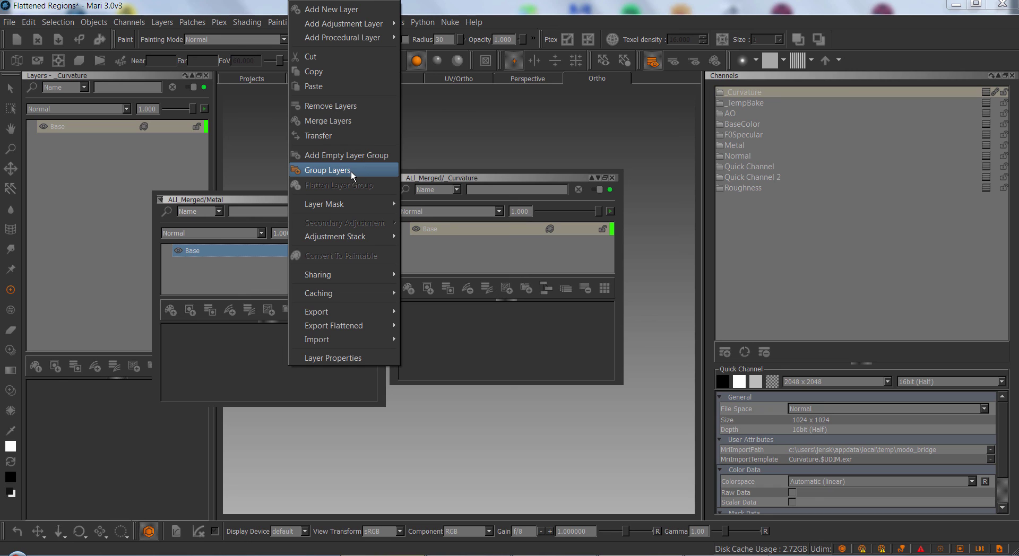
mouse_move(307, 205)
click(246, 200)
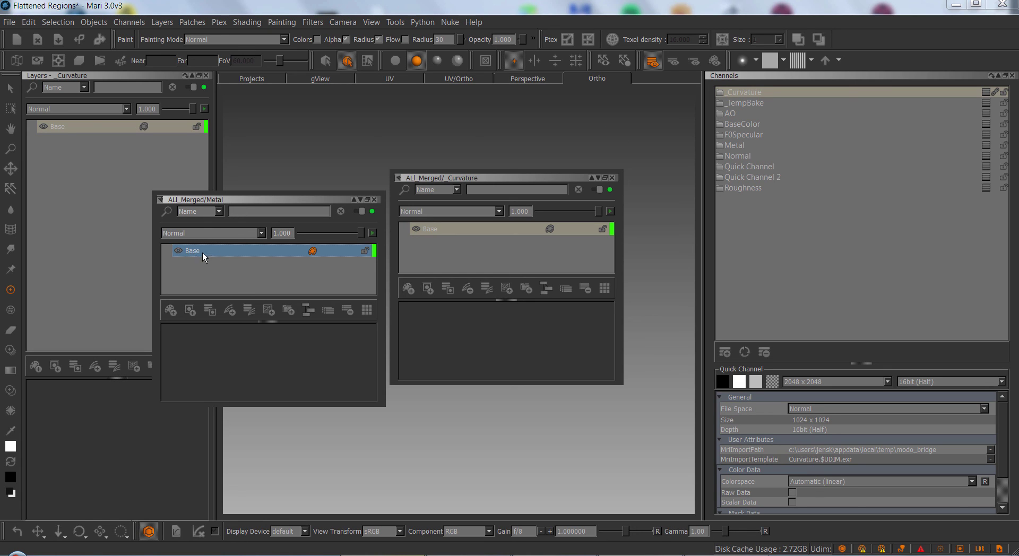
right_click(221, 250)
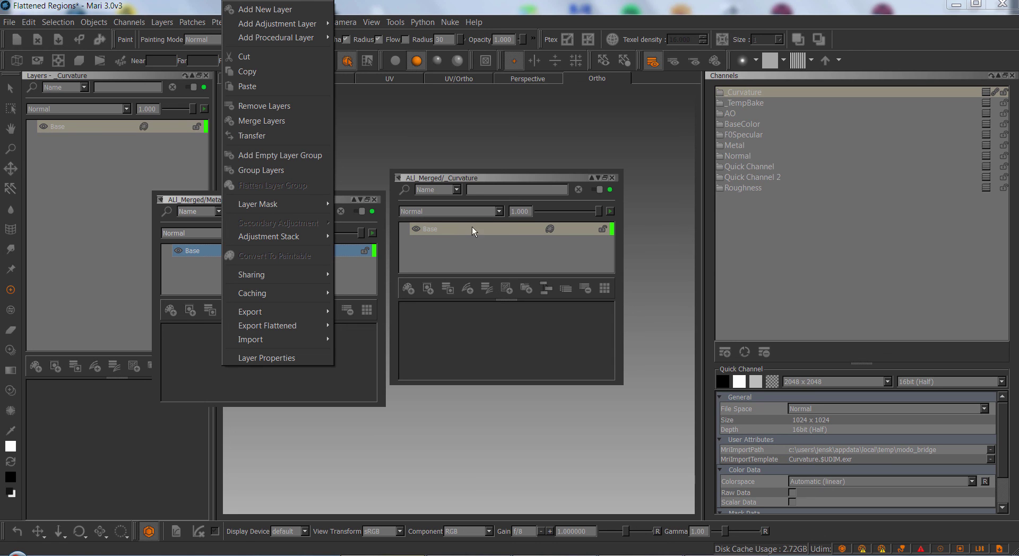
click(342, 199)
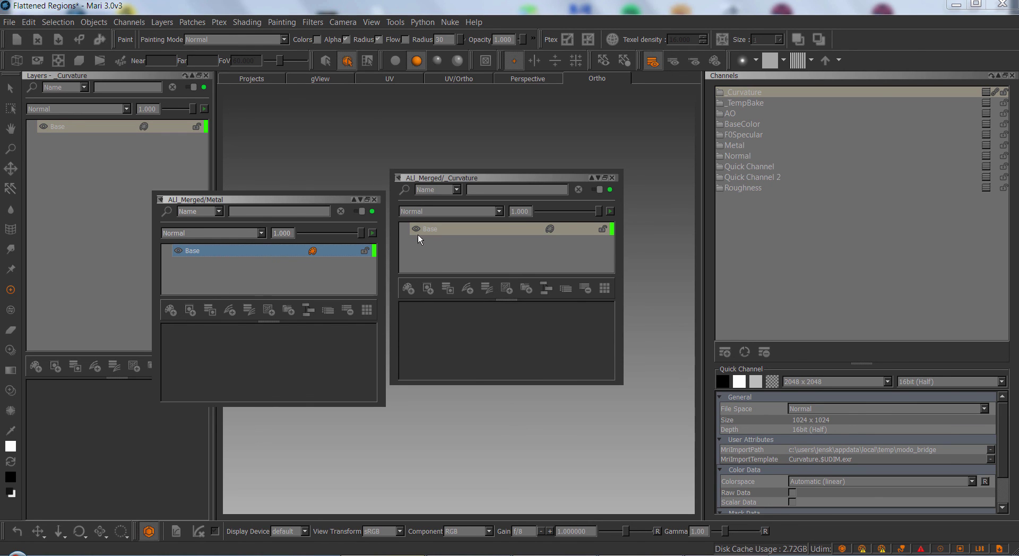
right_click(289, 249)
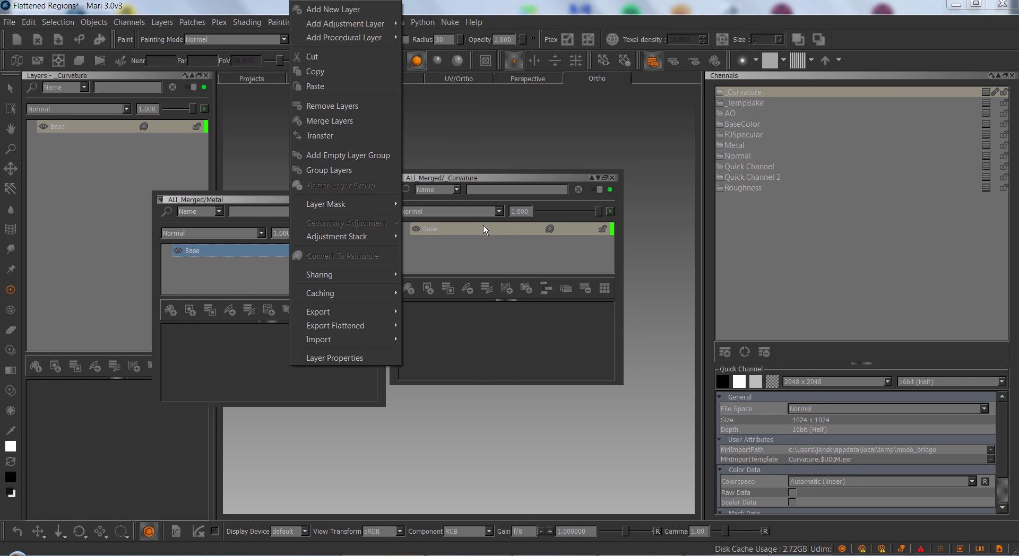
click(252, 202)
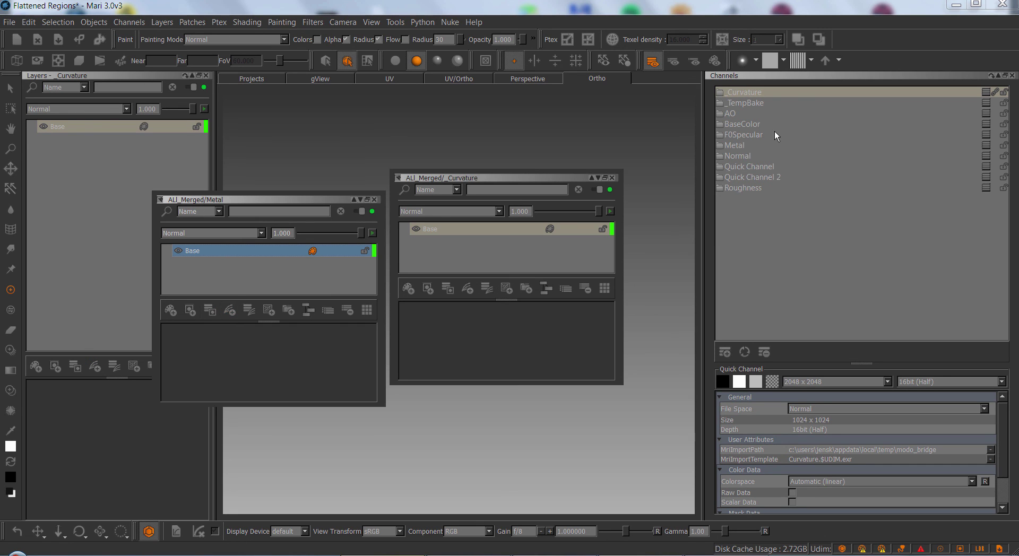
click(374, 200)
click(613, 179)
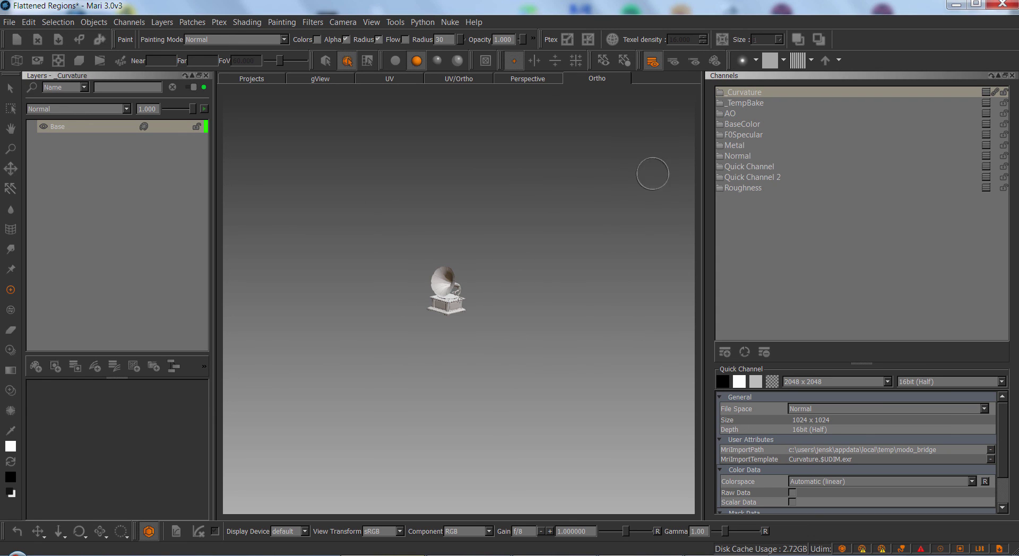